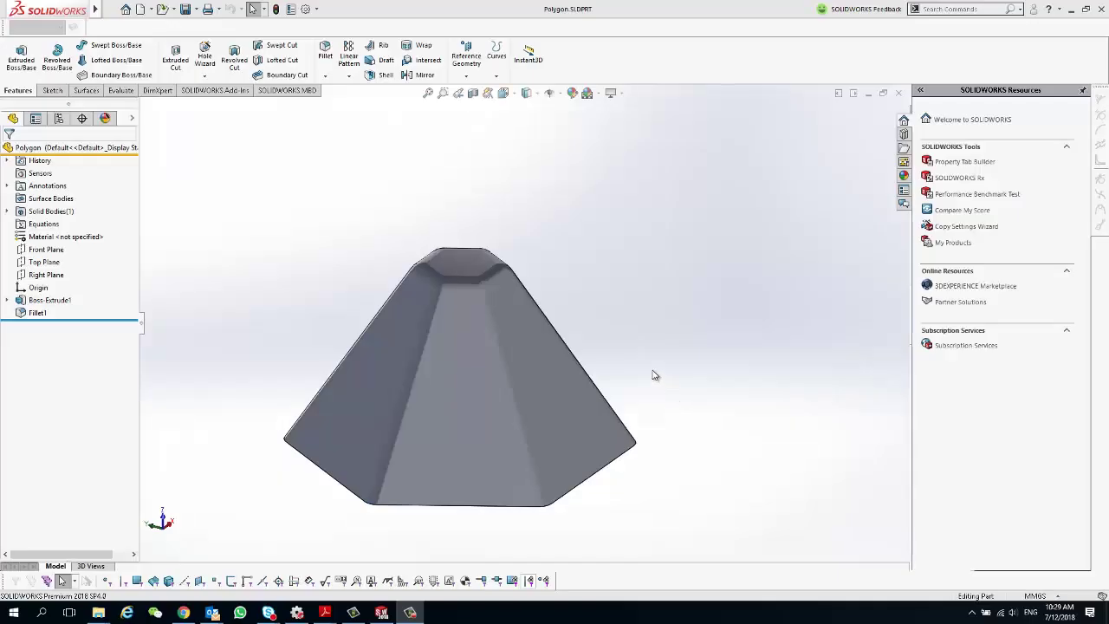
{"action": "mouse_move", "coordinate": [626, 376]}
{"action": "middle_mouse_down"}
{"action": "mouse_move", "coordinate": [638, 482]}
{"action": "mouse_move", "coordinate": [638, 386]}
{"action": "middle_mouse_up"}
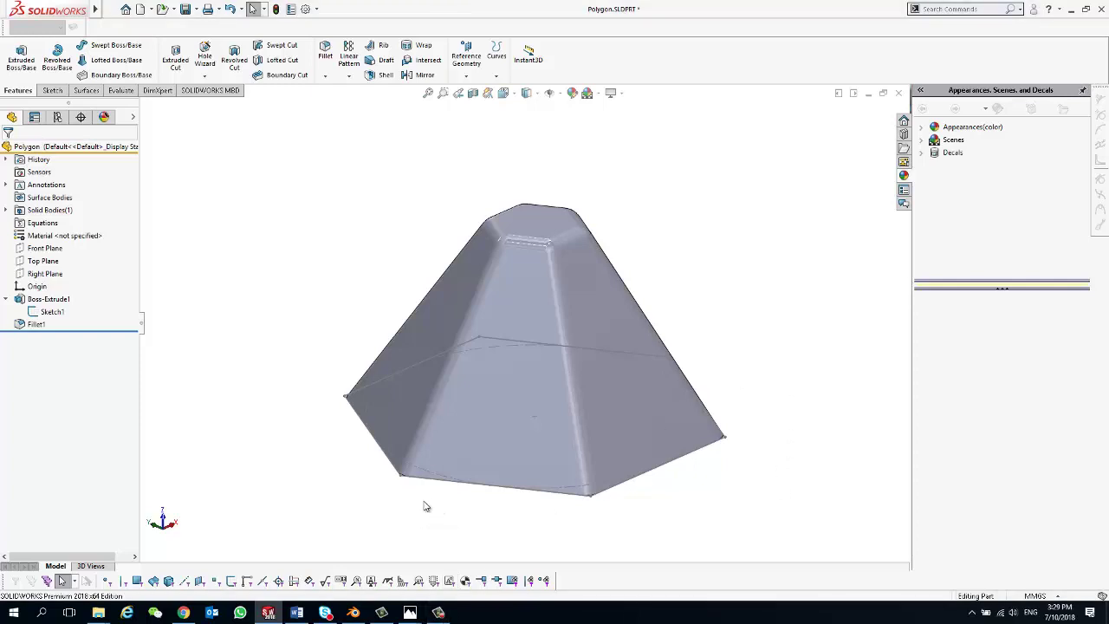
{"action": "mouse_move", "coordinate": [438, 613]}
{"action": "mouse_move", "coordinate": [353, 612]}
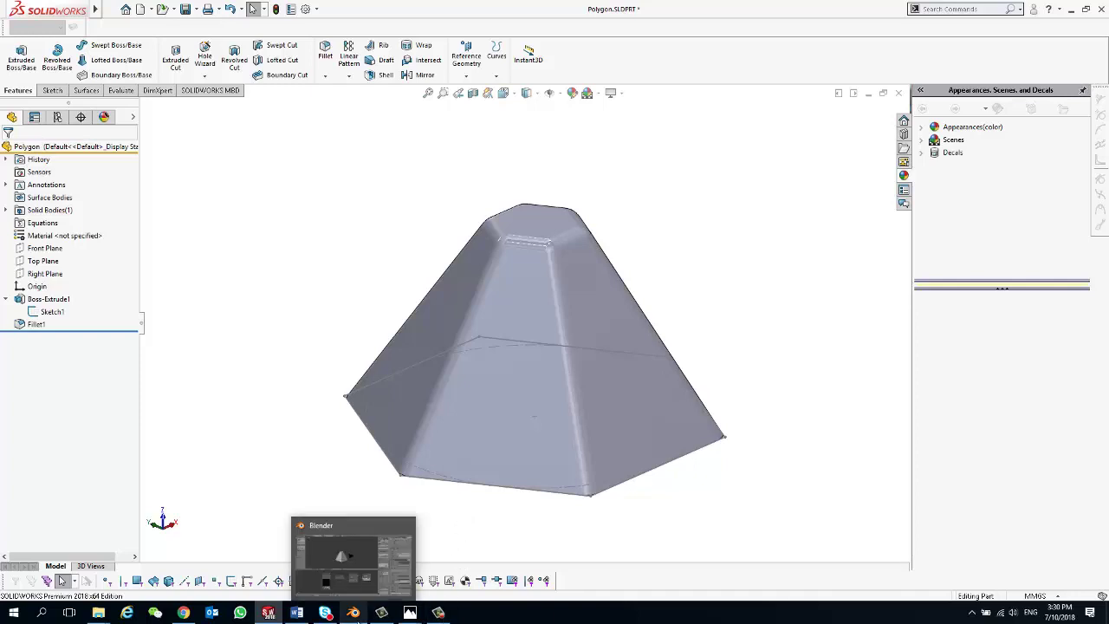
{"action": "left_click", "coordinate": [181, 613]}
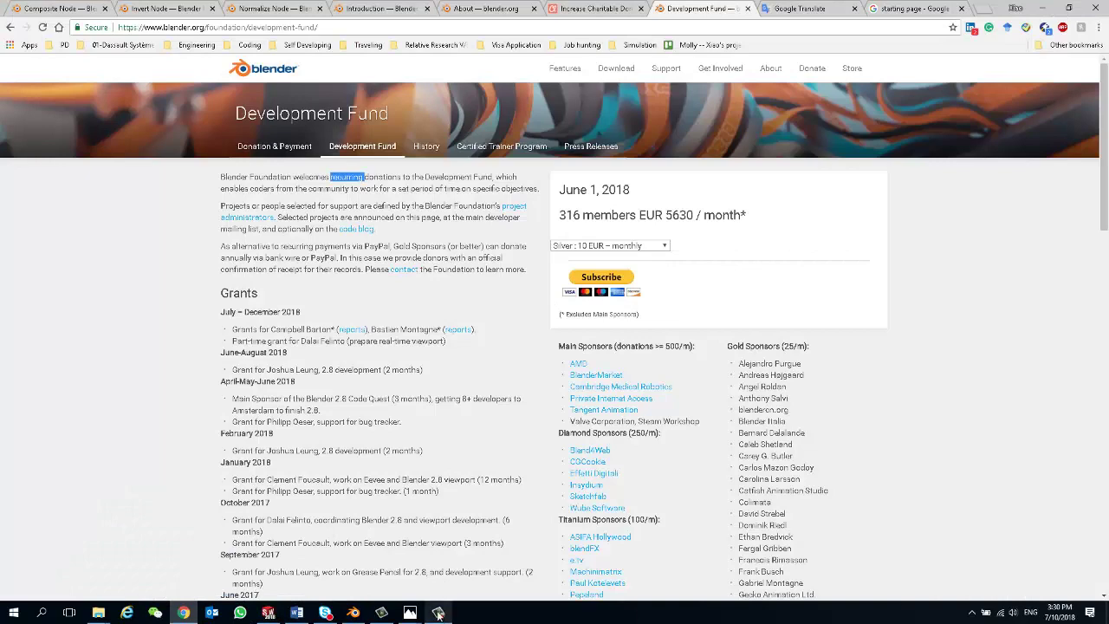
{"action": "key", "text": "alt+Tab"}
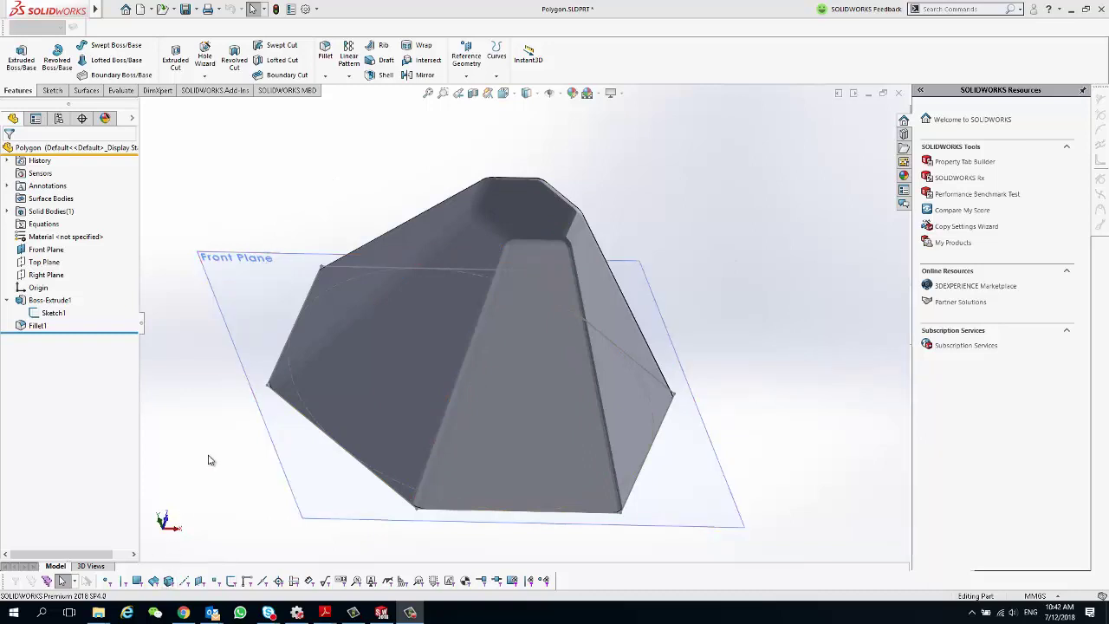
Export the part in STL format as Polygon.STL to the SolidworksModel folder, keeping the existing export options
{"action": "left_click", "coordinate": [198, 9]}
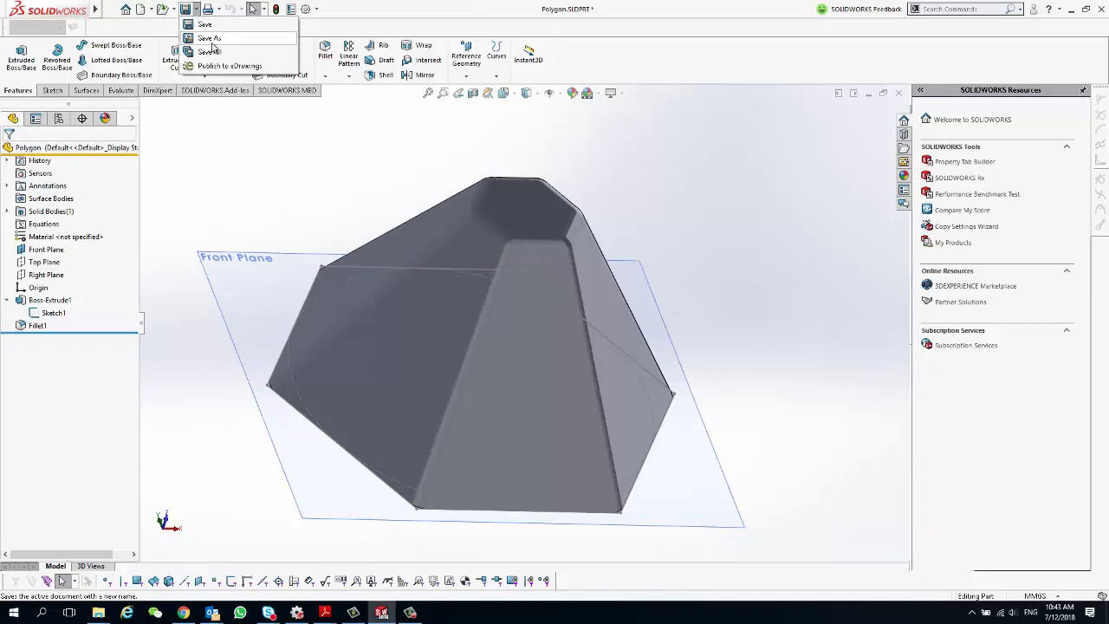
{"action": "left_click", "coordinate": [213, 41]}
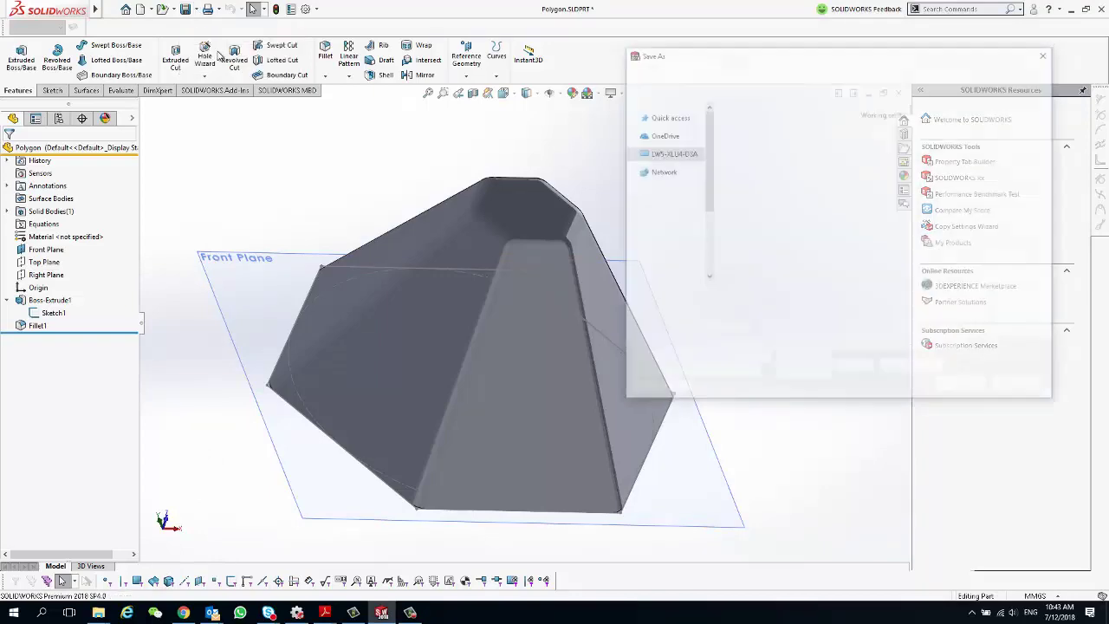
{"action": "left_click", "coordinate": [818, 310]}
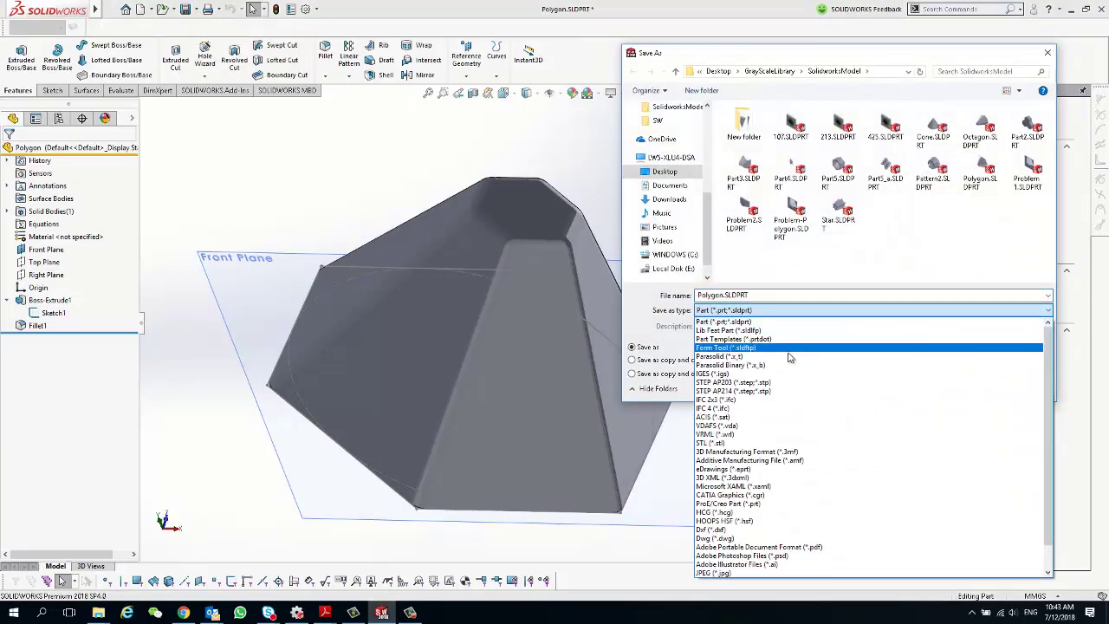
{"action": "left_click", "coordinate": [777, 444]}
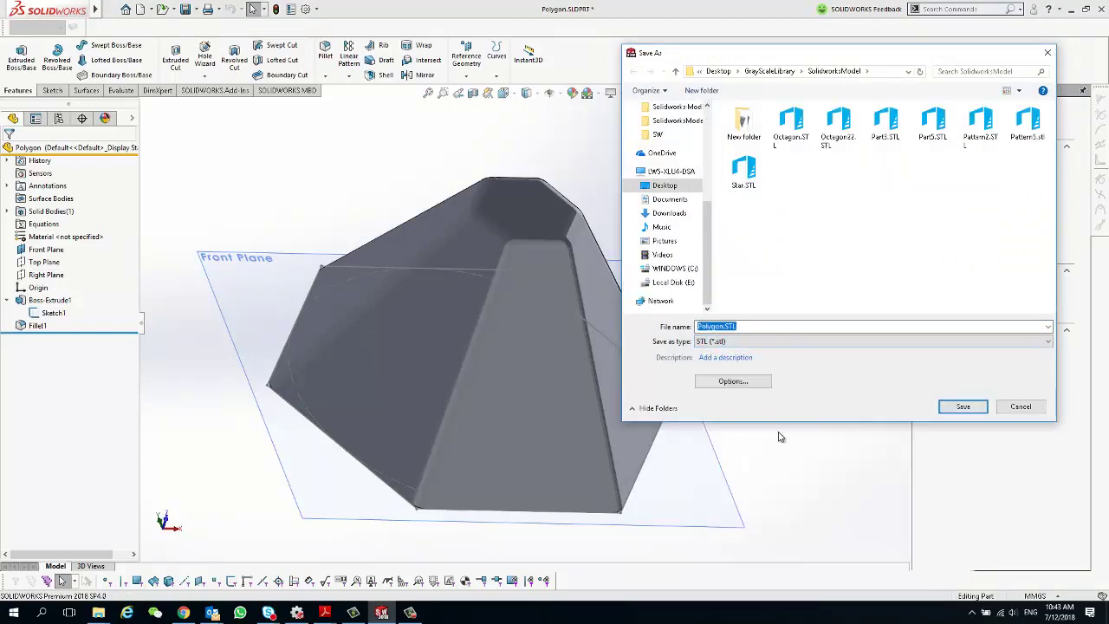
{"action": "left_click_drag", "start_coordinate": [802, 53], "coordinate": [833, 37]}
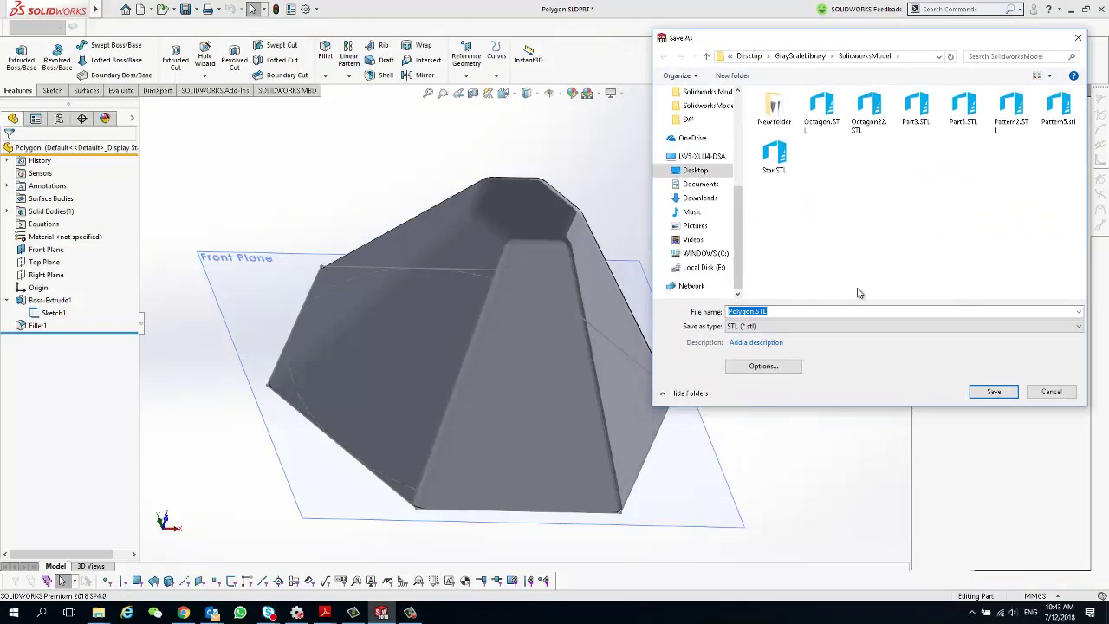
{"action": "left_click", "coordinate": [796, 367]}
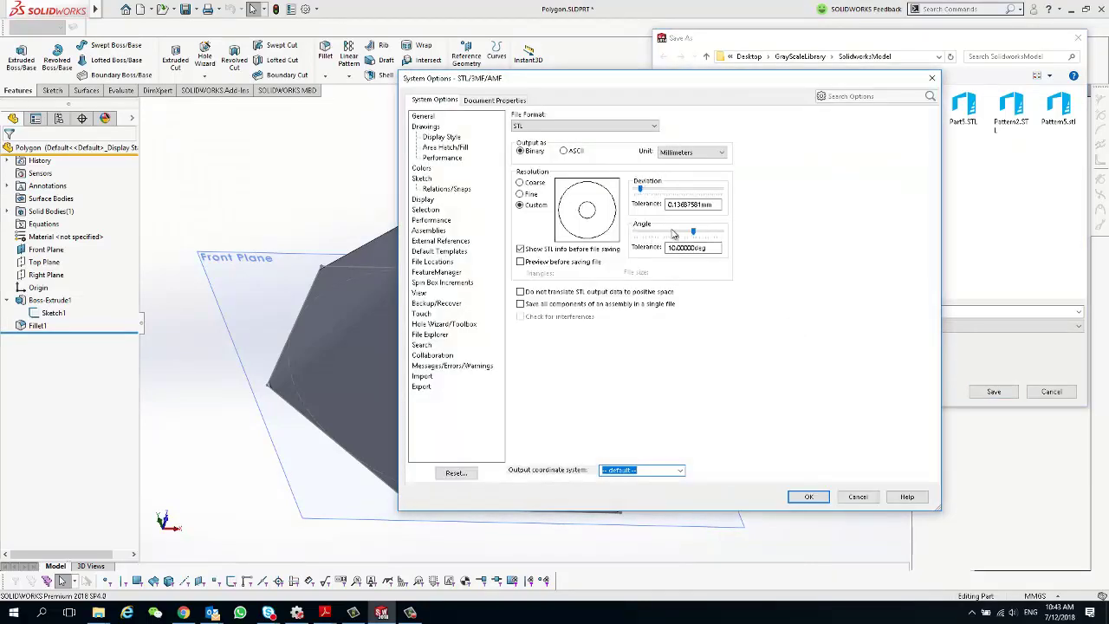
{"action": "left_click", "coordinate": [857, 496]}
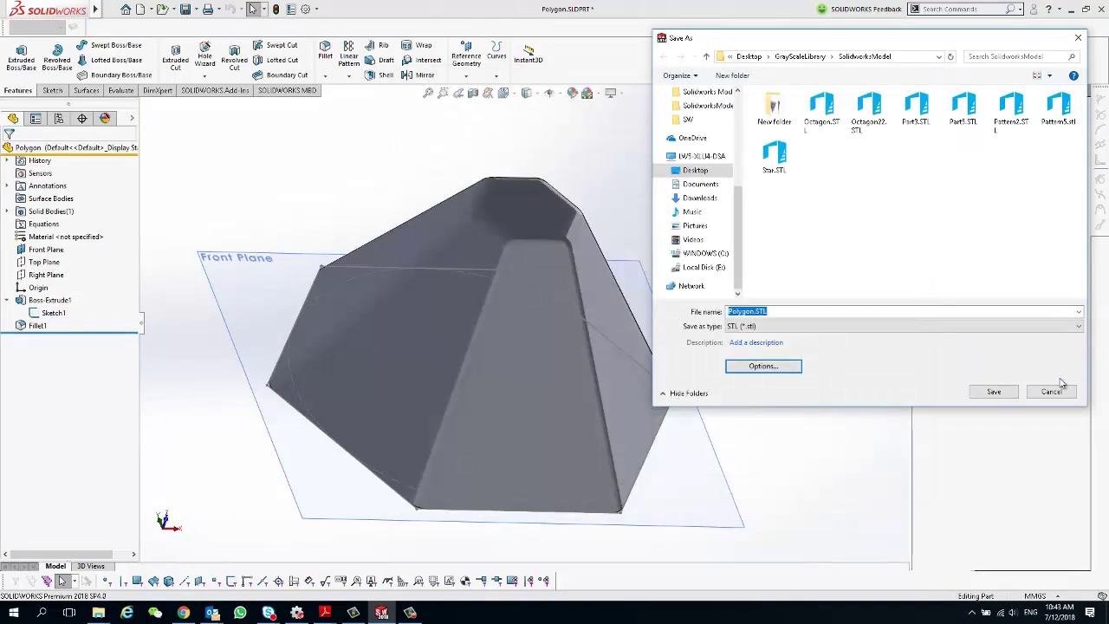
{"action": "left_click", "coordinate": [996, 391]}
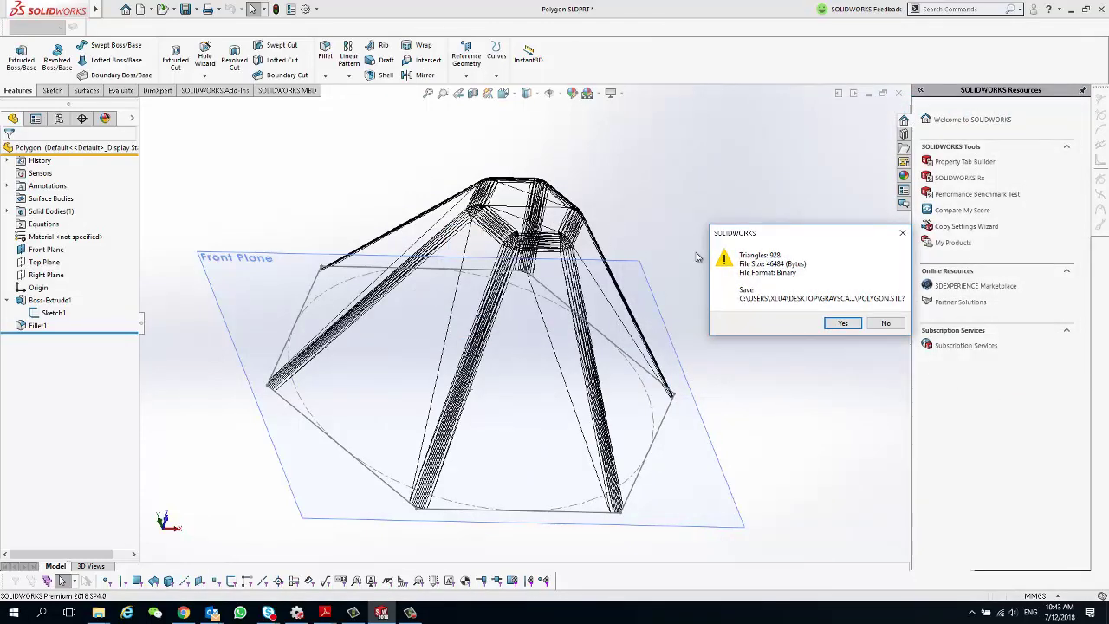
{"action": "left_click", "coordinate": [842, 323]}
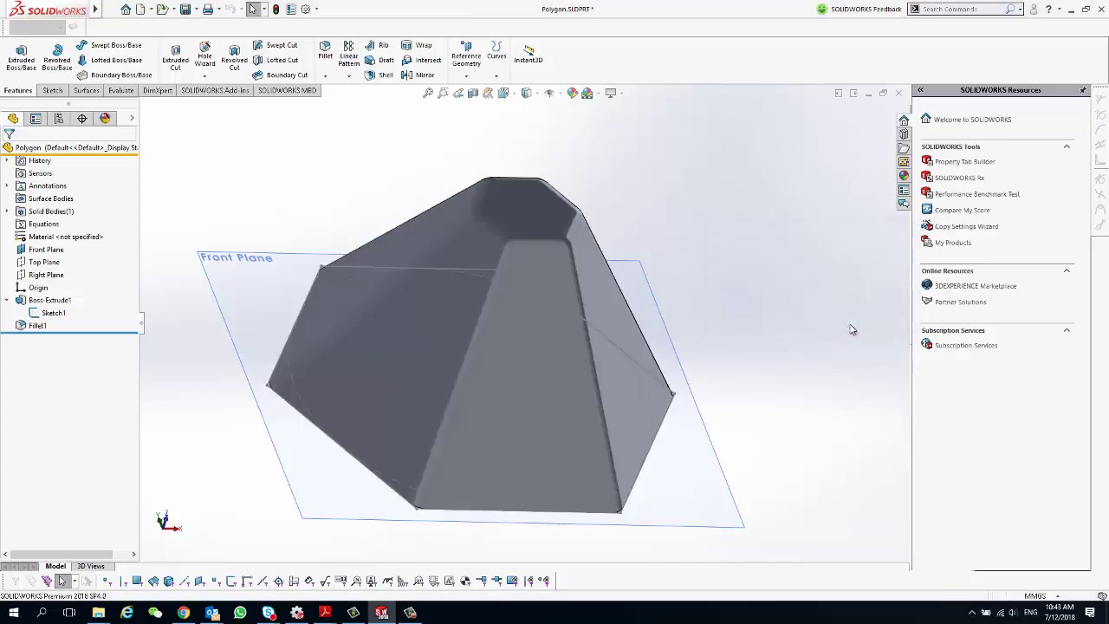
Switch to Blender and delete the default cube from the scene
{"action": "middle_click_drag", "start_coordinate": [852, 330], "coordinate": [824, 342]}
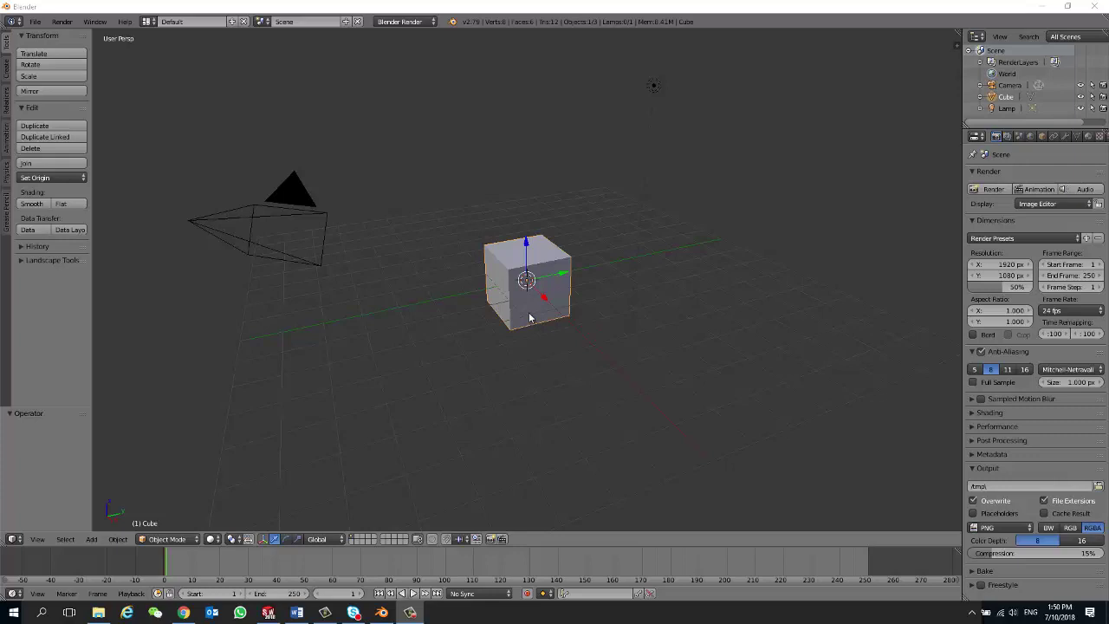
{"action": "key", "text": "x"}
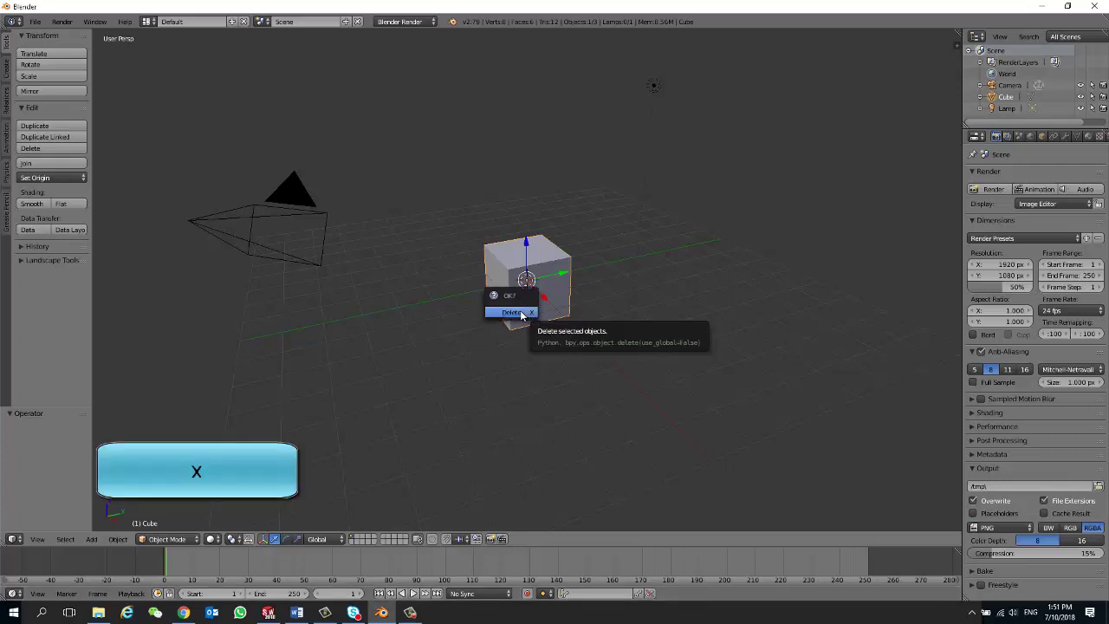
{"action": "left_click", "coordinate": [518, 312]}
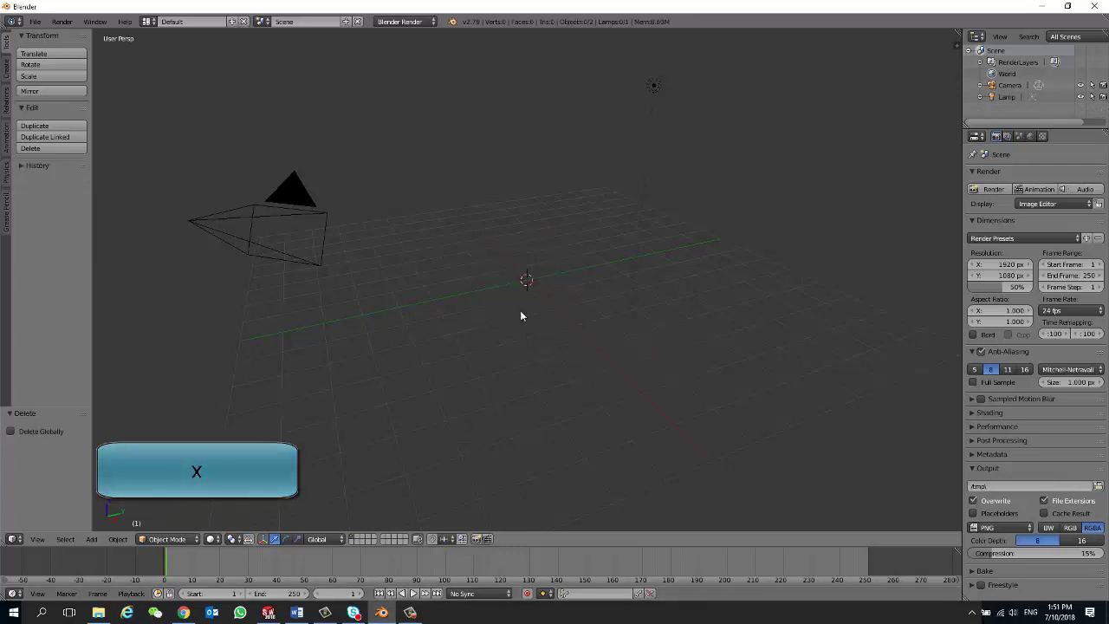
Import Polygon.STL from the SolidworksModel folder inside GrayScaleLibrary on the desktop
{"action": "left_click", "coordinate": [31, 23]}
{"action": "mouse_move", "coordinate": [76, 243]}
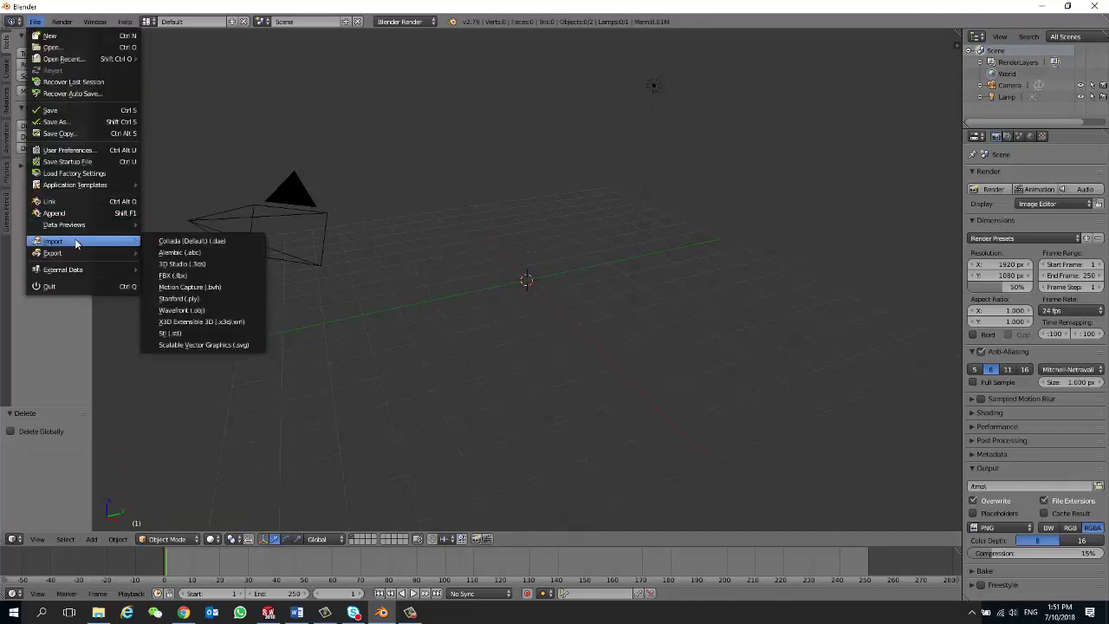
{"action": "left_click", "coordinate": [206, 336]}
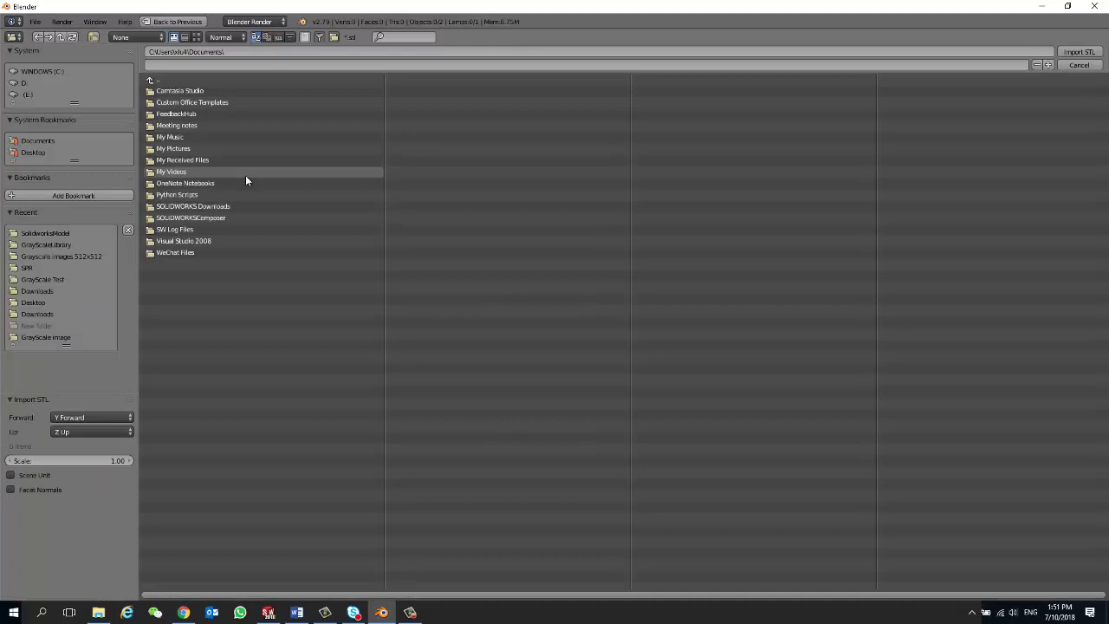
{"action": "left_click", "coordinate": [52, 150]}
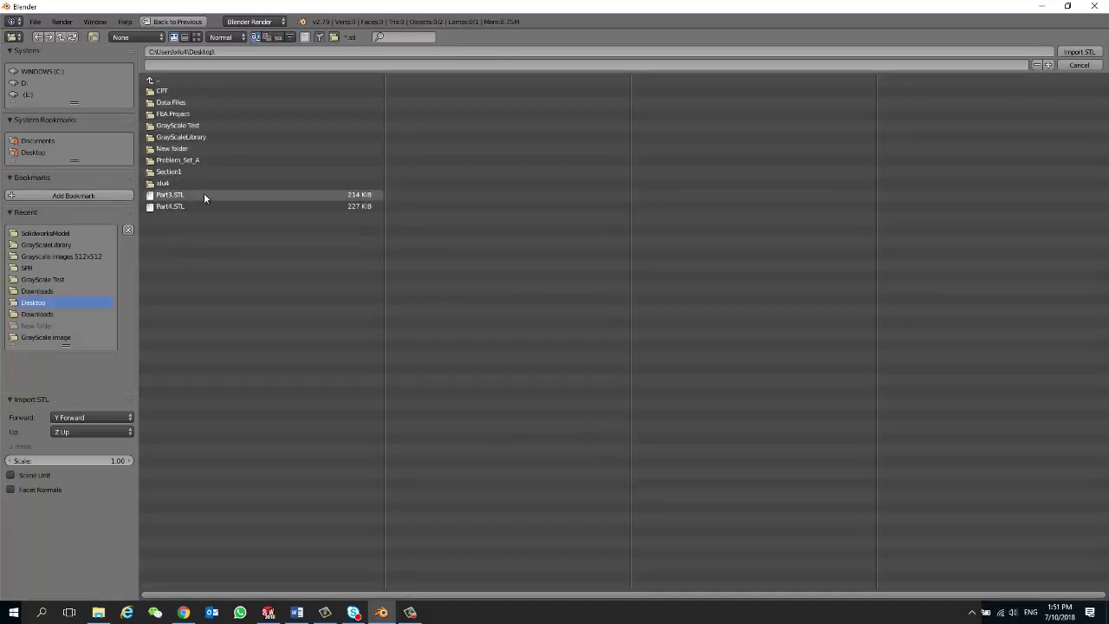
{"action": "double_click", "coordinate": [189, 136]}
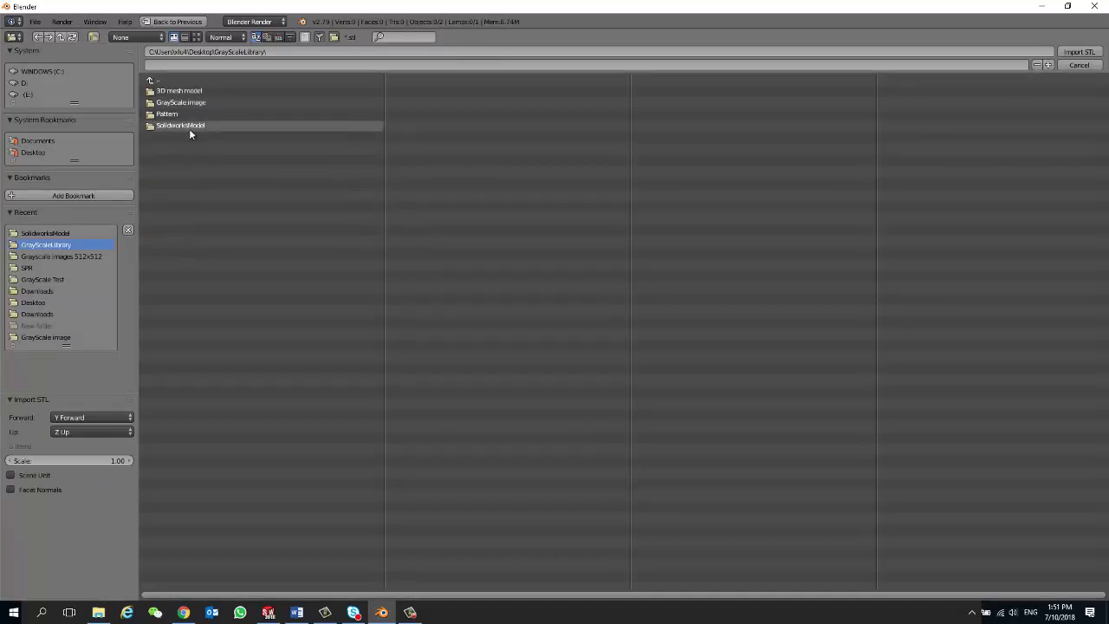
{"action": "double_click", "coordinate": [189, 128]}
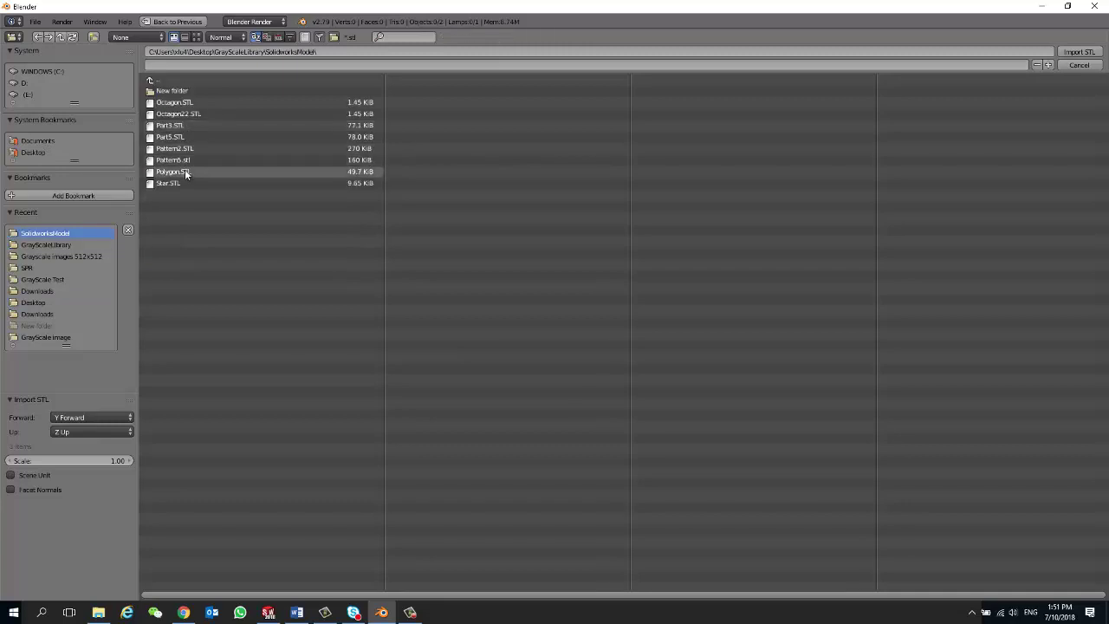
{"action": "double_click", "coordinate": [184, 171]}
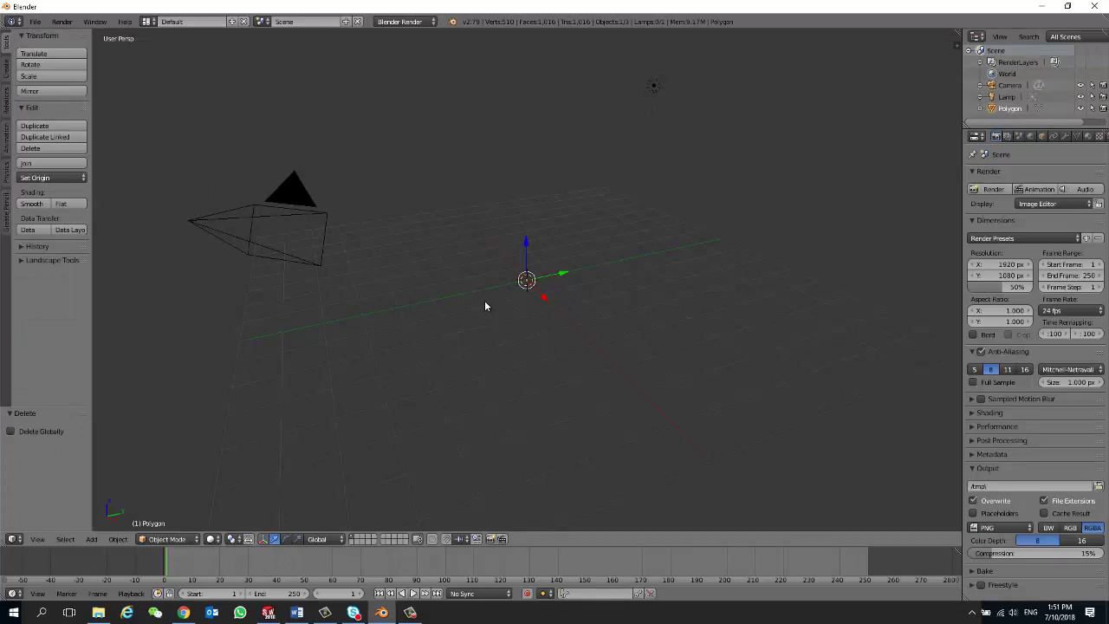
Move the imported polygon's geometry to its object origin using Geometry to Origin
{"action": "scroll", "coordinate": [481, 299], "scroll_direction": "down", "scroll_amount": 10}
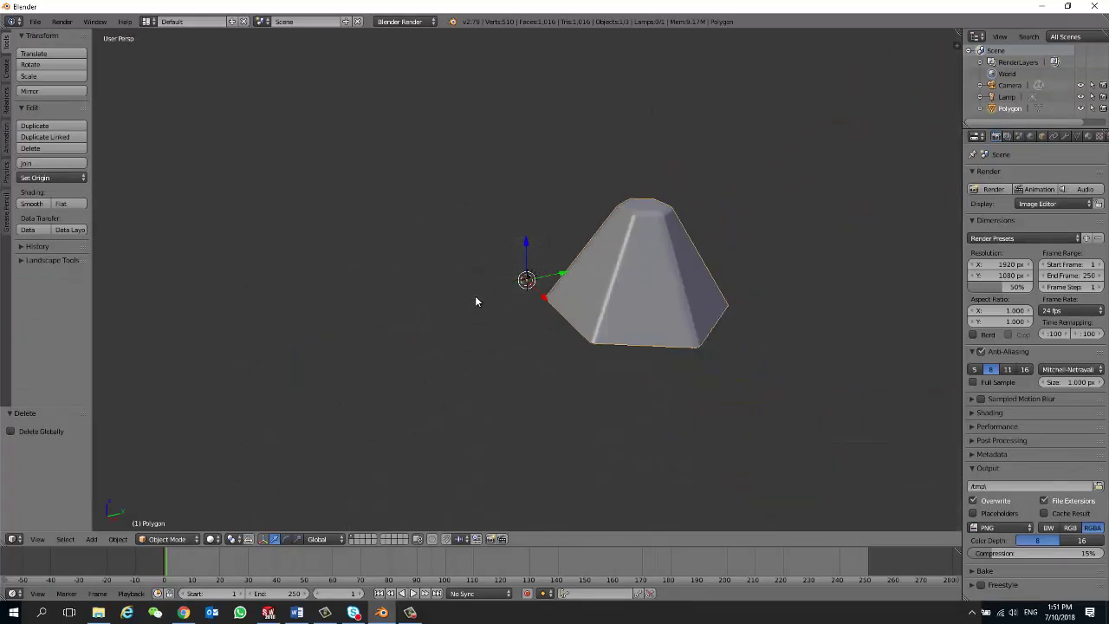
{"action": "scroll", "coordinate": [676, 363], "scroll_direction": "up", "scroll_amount": 1}
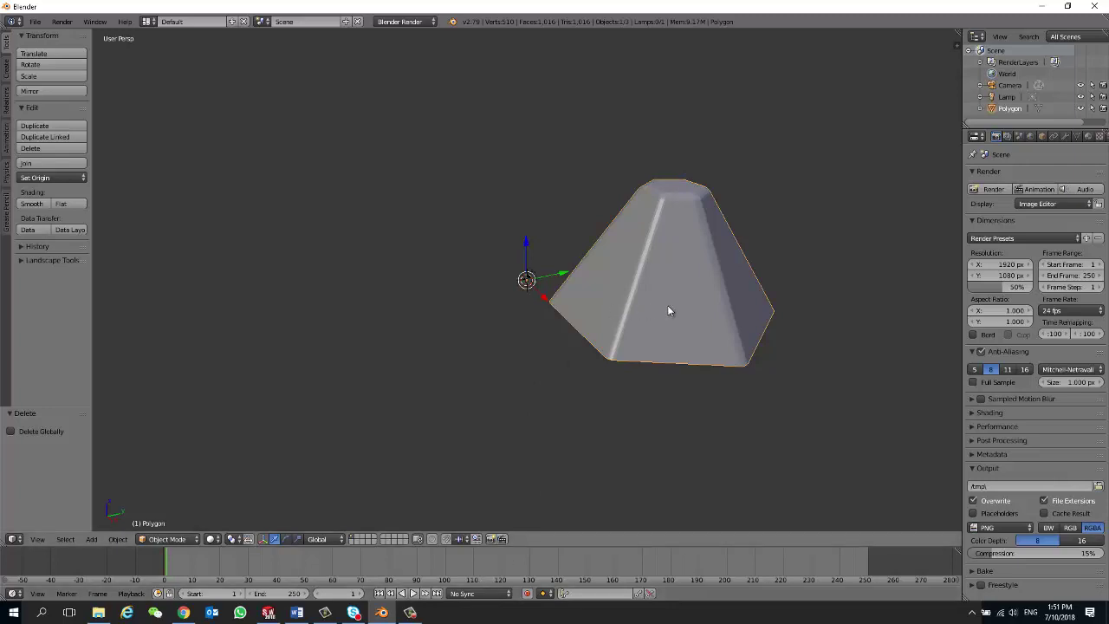
{"action": "key", "text": "ctrl+alt+shift+c"}
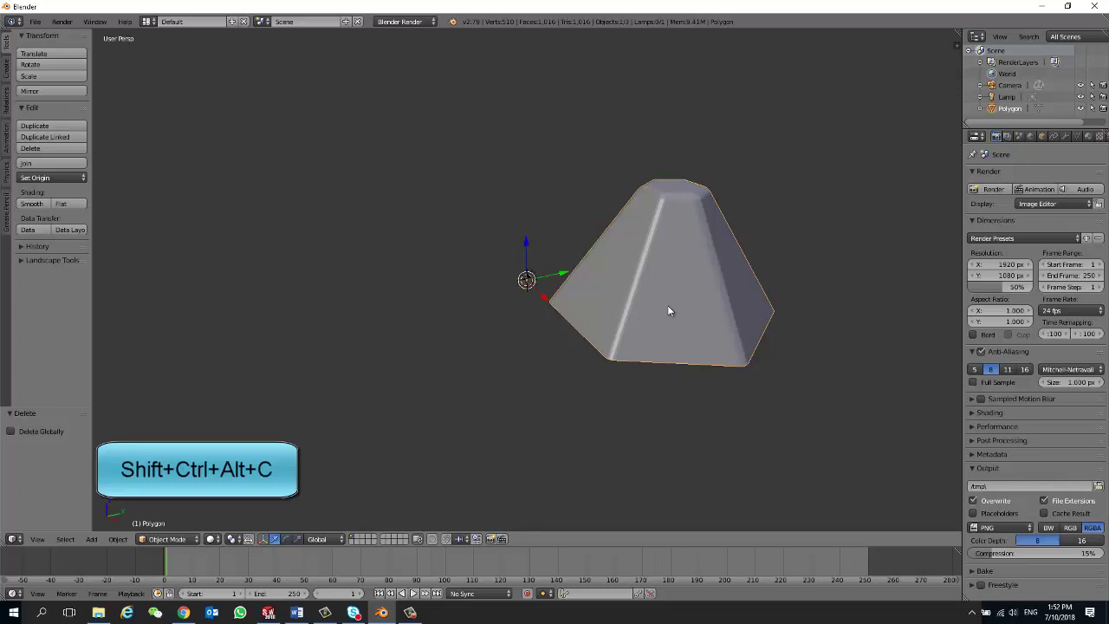
{"action": "key", "text": "ctrl+alt+shift+c"}
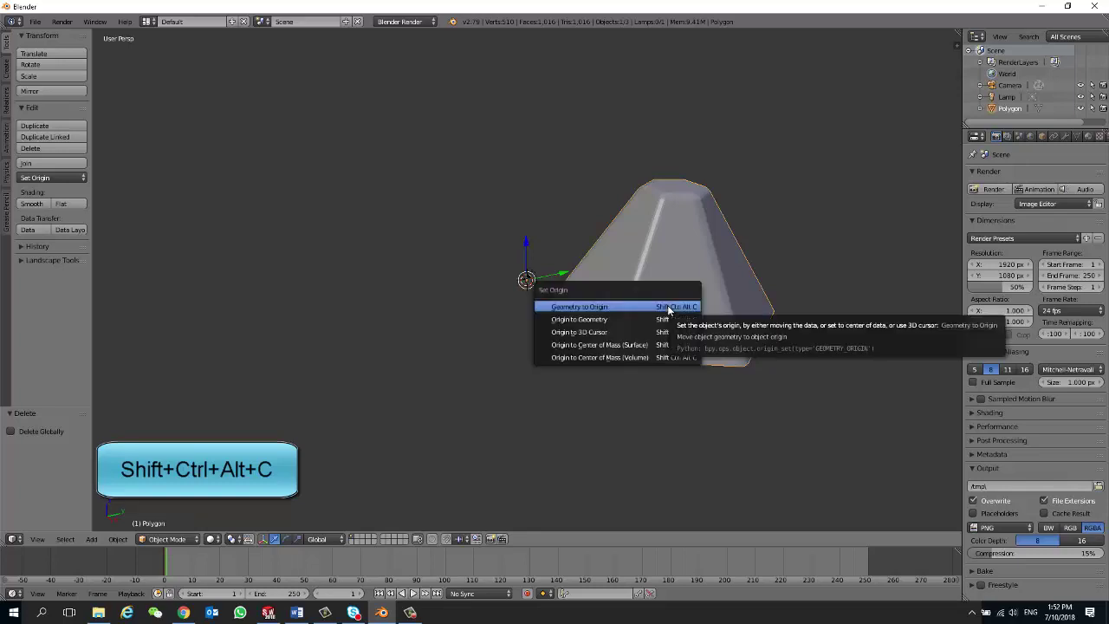
{"action": "left_click", "coordinate": [667, 307]}
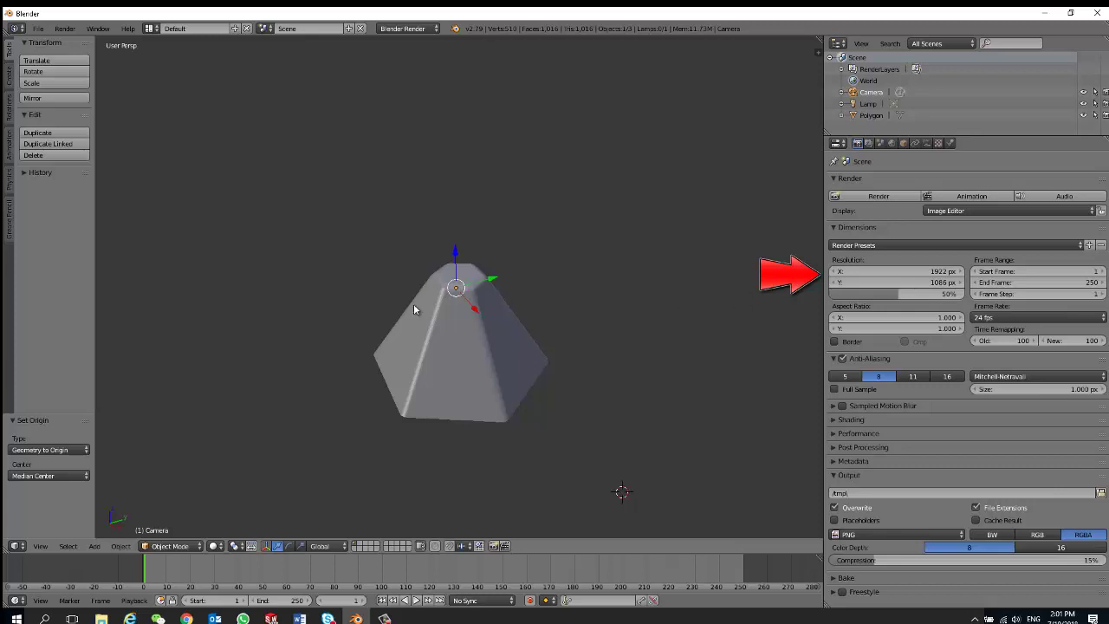
Set the render resolution to 512 by 512 px at 100% scale
{"action": "middle_click_drag", "start_coordinate": [610, 377], "coordinate": [557, 381]}
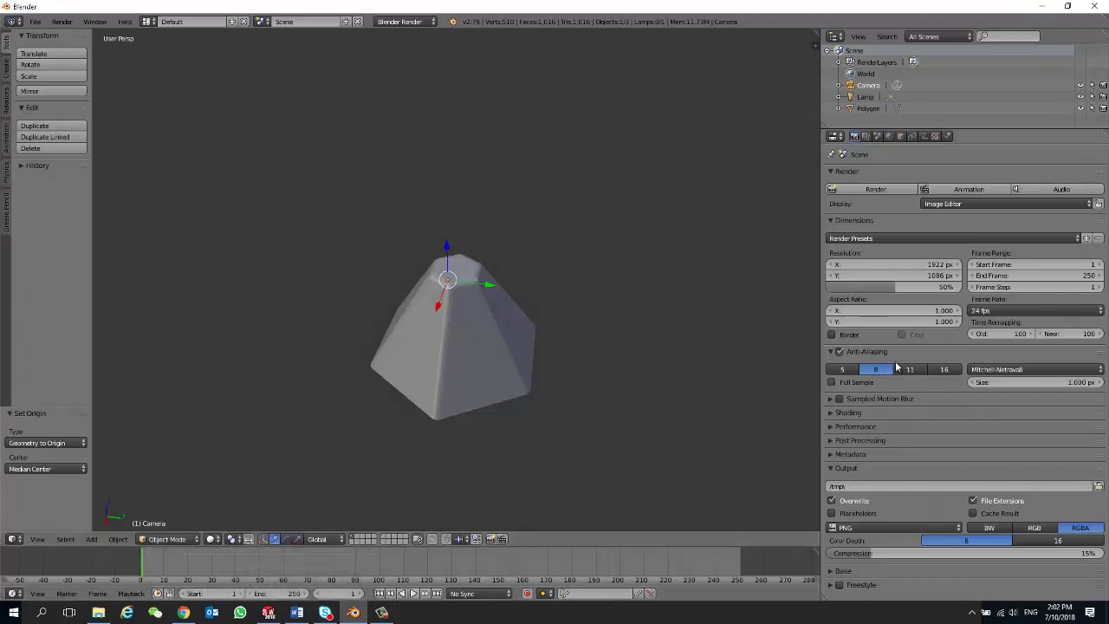
{"action": "left_click", "coordinate": [935, 264]}
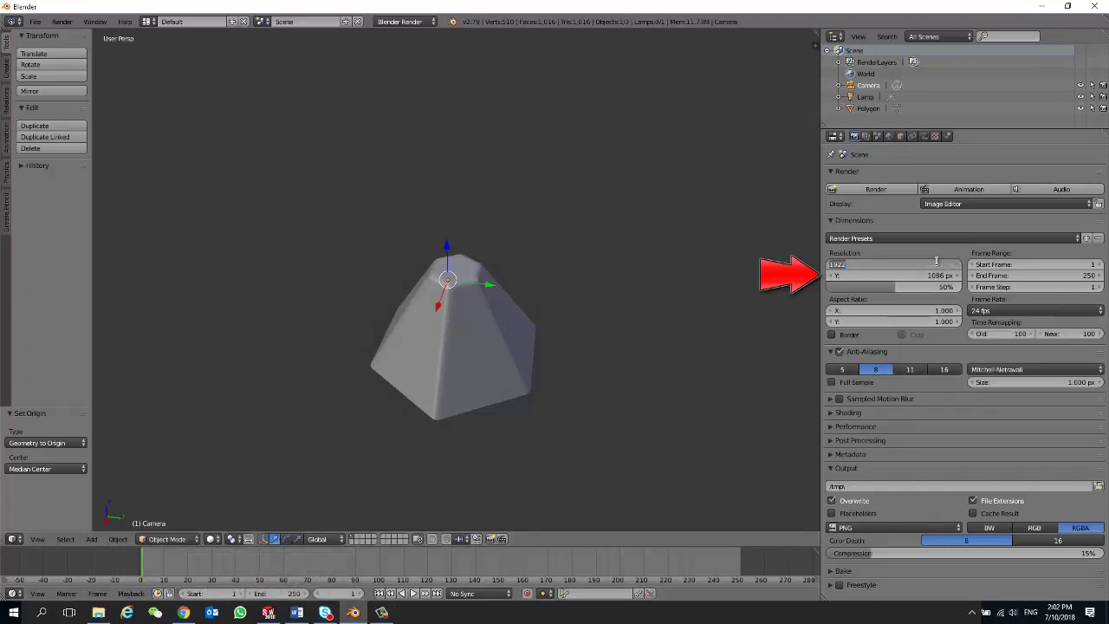
{"action": "type", "text": "512"}
{"action": "key", "text": "Tab"}
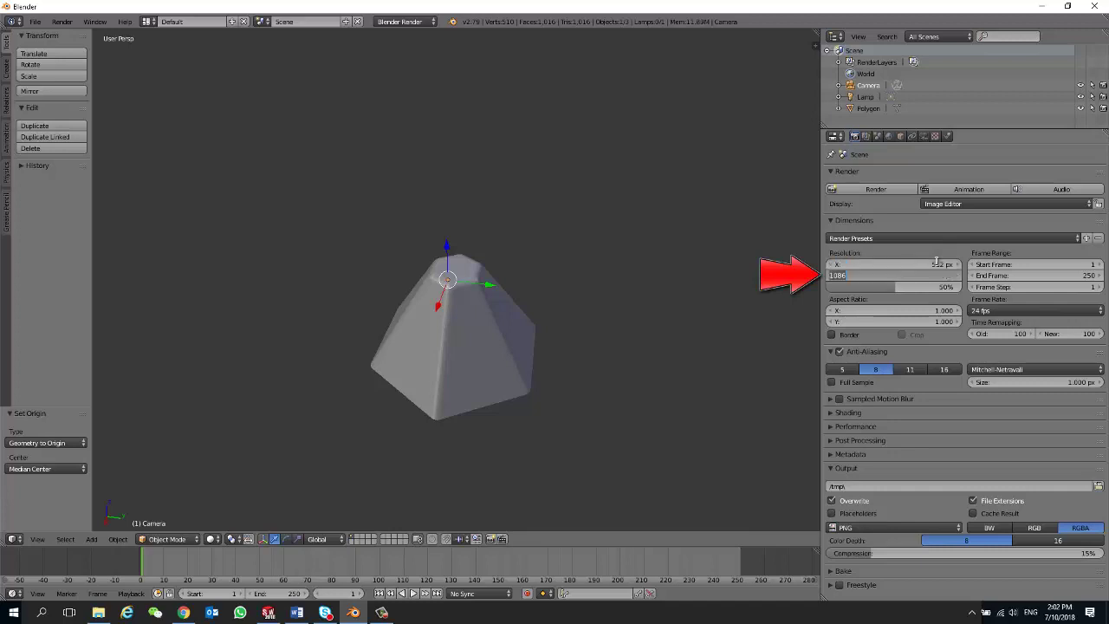
{"action": "type", "text": "512"}
{"action": "left_click", "coordinate": [946, 287]}
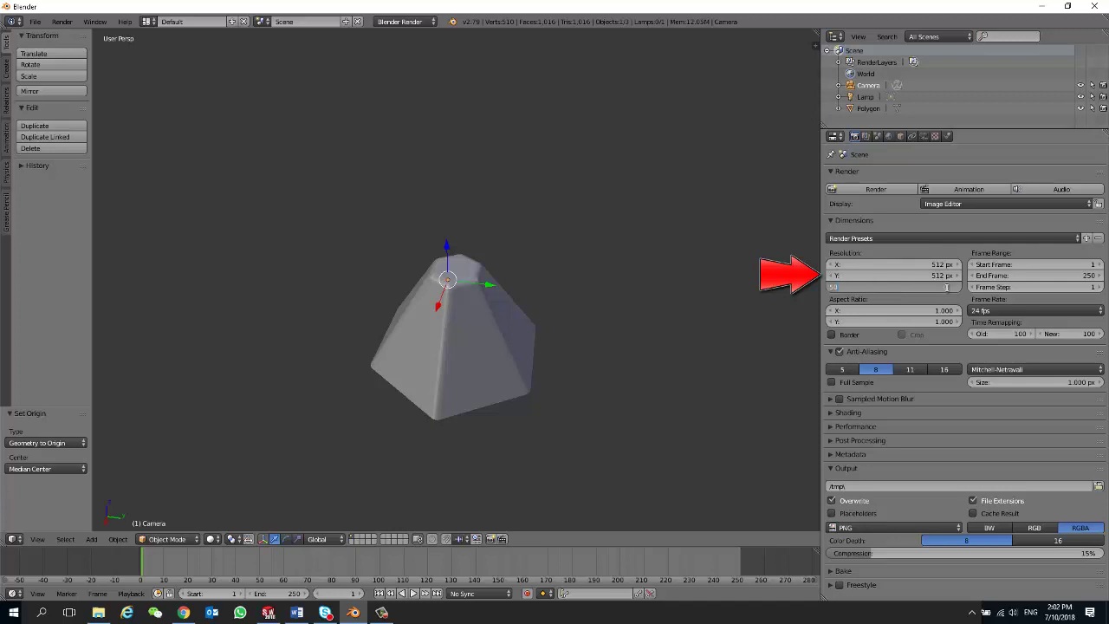
{"action": "type", "text": "100"}
{"action": "key", "text": "Return"}
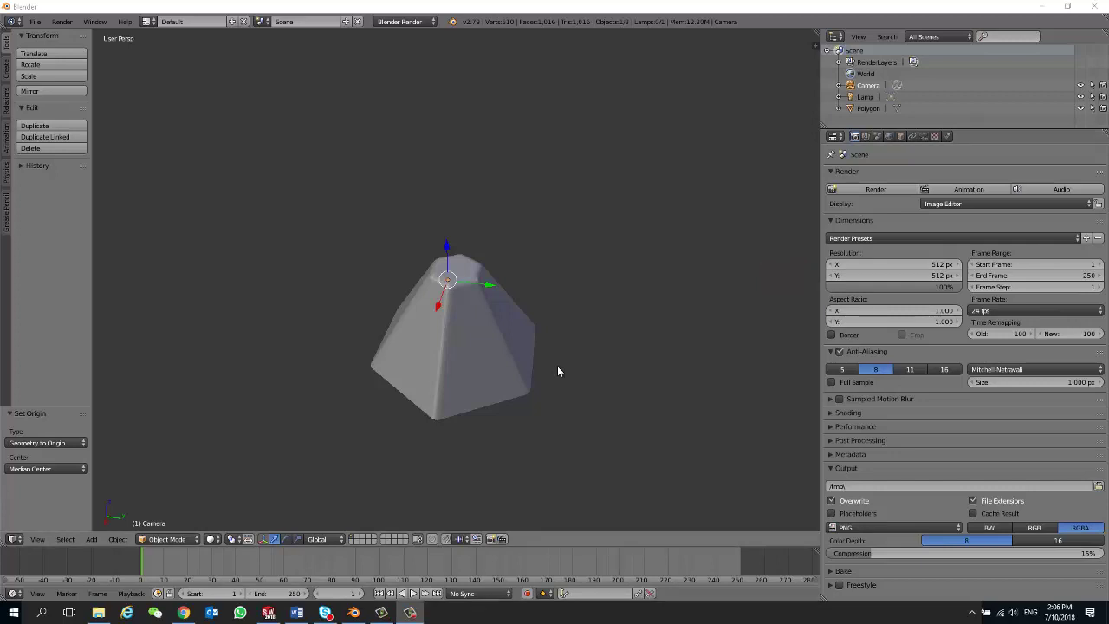
Set the camera's lens type to Orthographic and display the camera's transform properties in the 3D view
{"action": "left_click", "coordinate": [923, 136]}
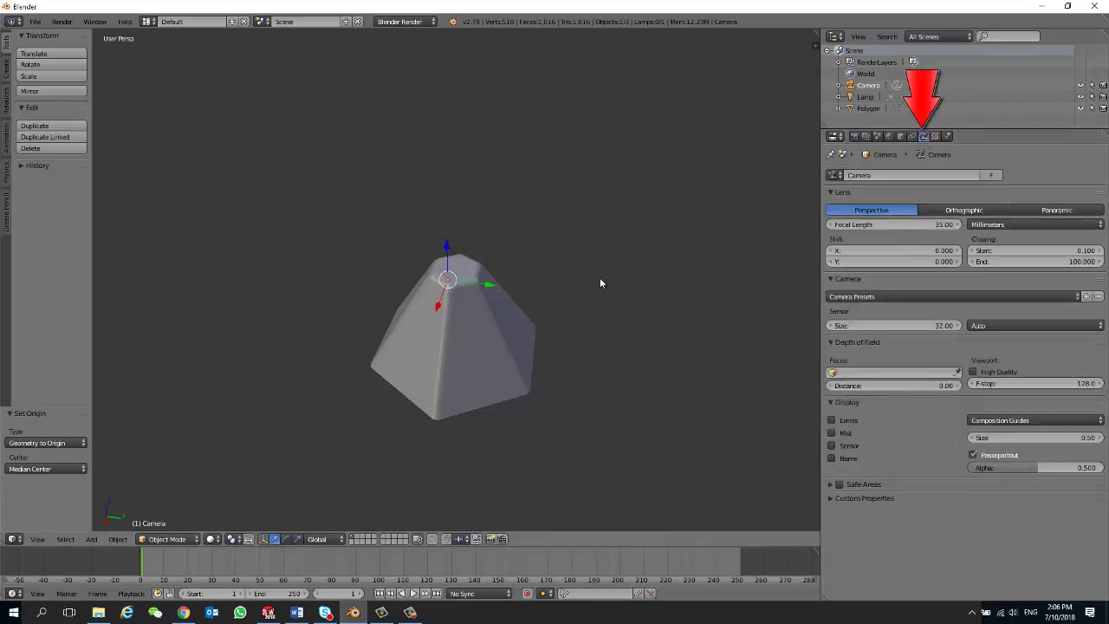
{"action": "left_click", "coordinate": [964, 213]}
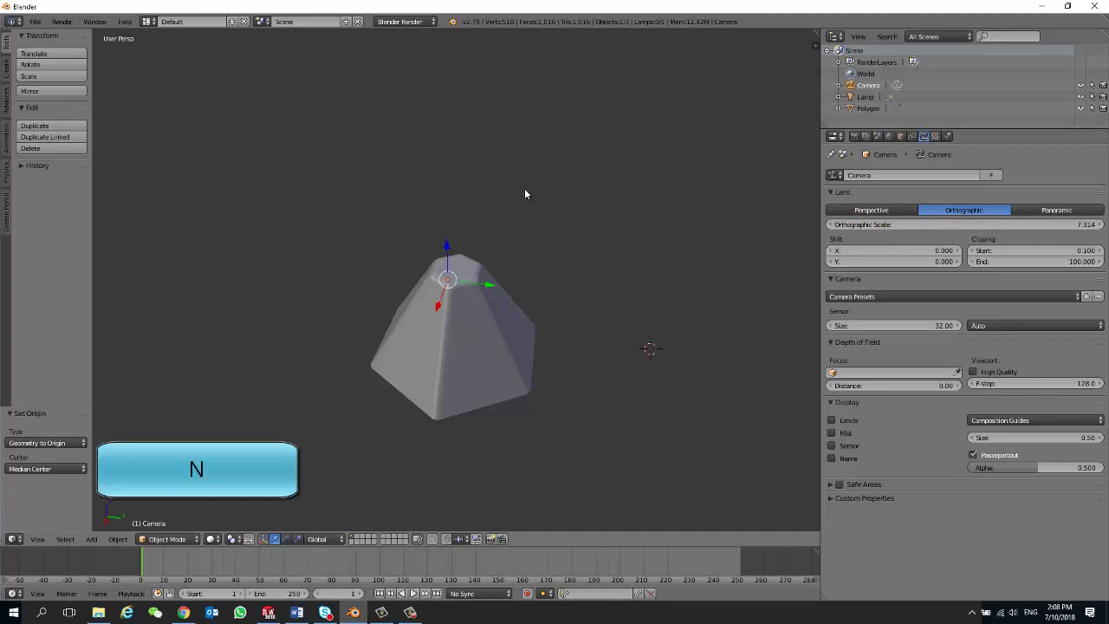
{"action": "key", "text": "n"}
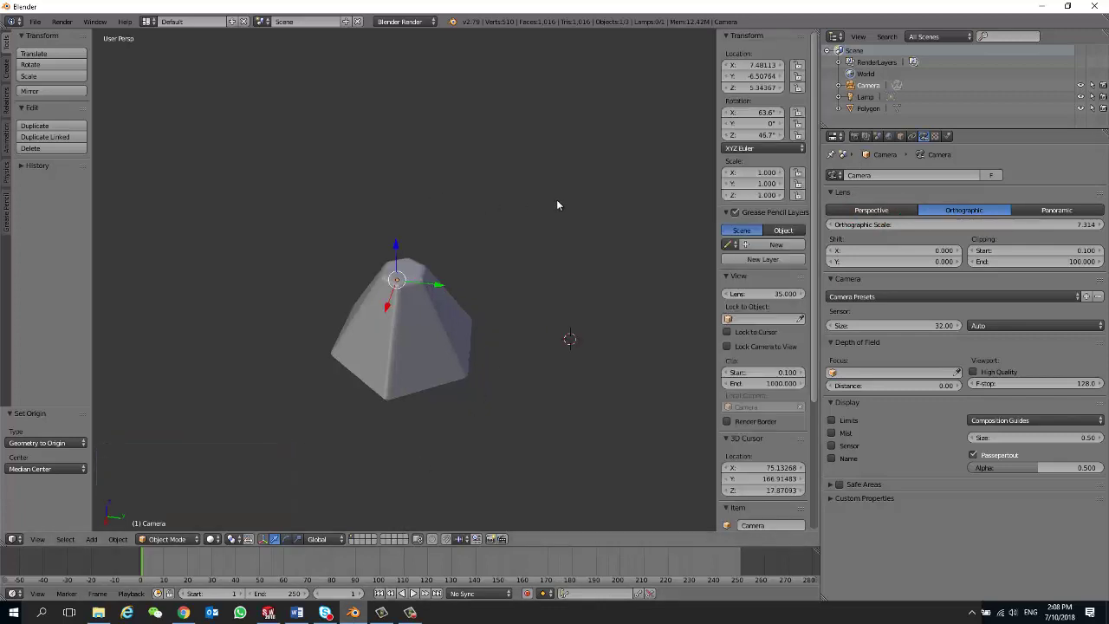
Set the camera's location to X 0, Y 0 and Z 50
{"action": "left_click", "coordinate": [764, 66]}
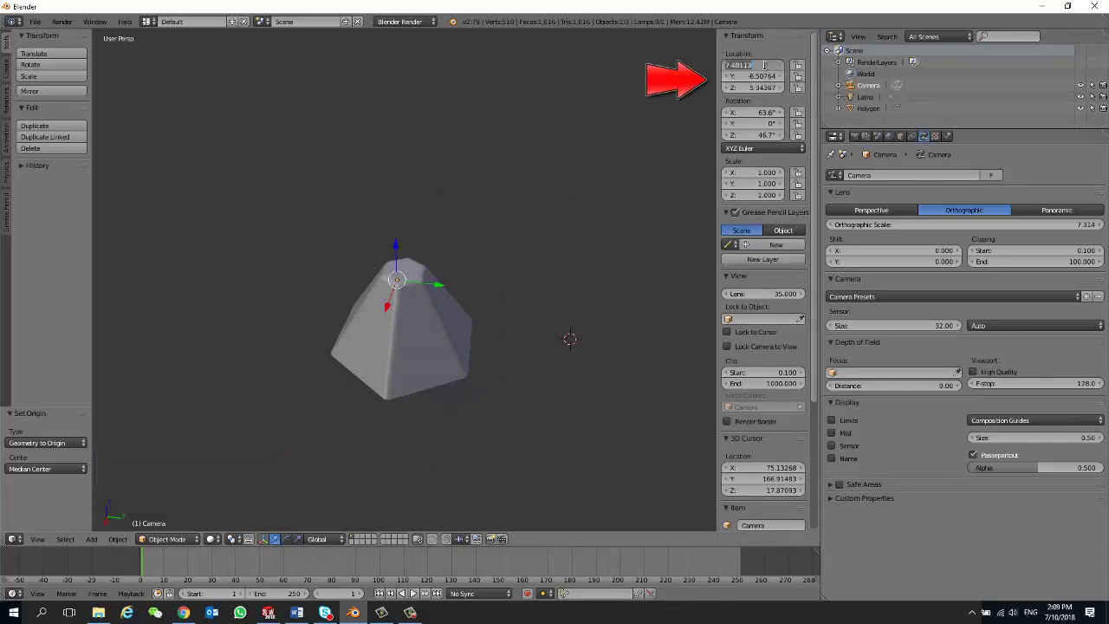
{"action": "key", "text": "BackSpace"}
{"action": "type", "text": "0"}
{"action": "key", "text": "Return"}
{"action": "left_click", "coordinate": [762, 77]}
{"action": "type", "text": "0"}
{"action": "key", "text": "Return"}
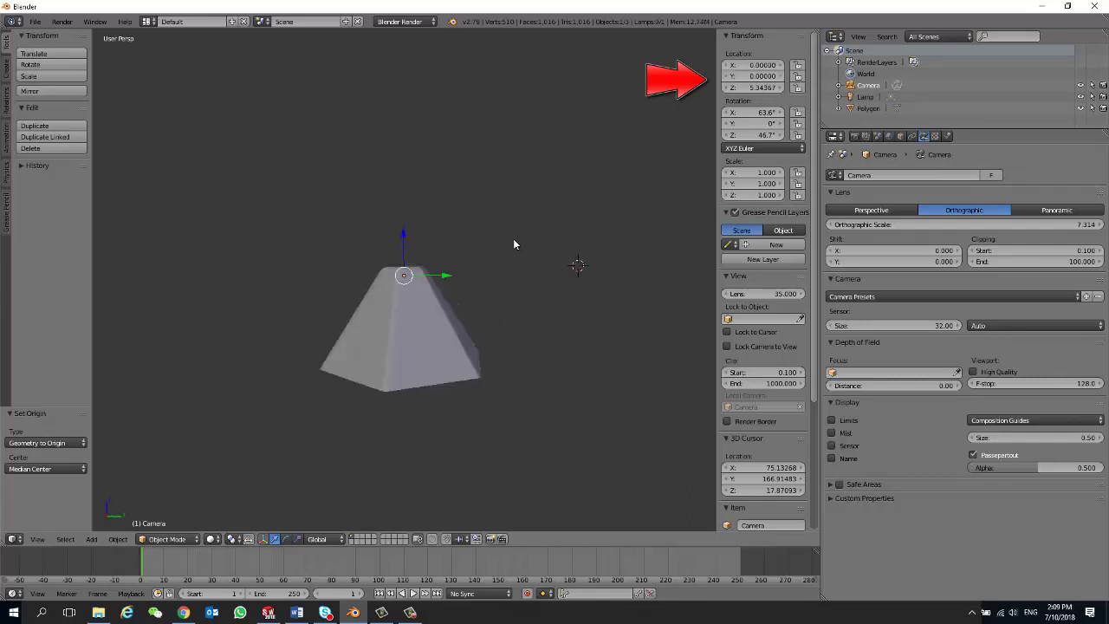
{"action": "left_click", "coordinate": [767, 87]}
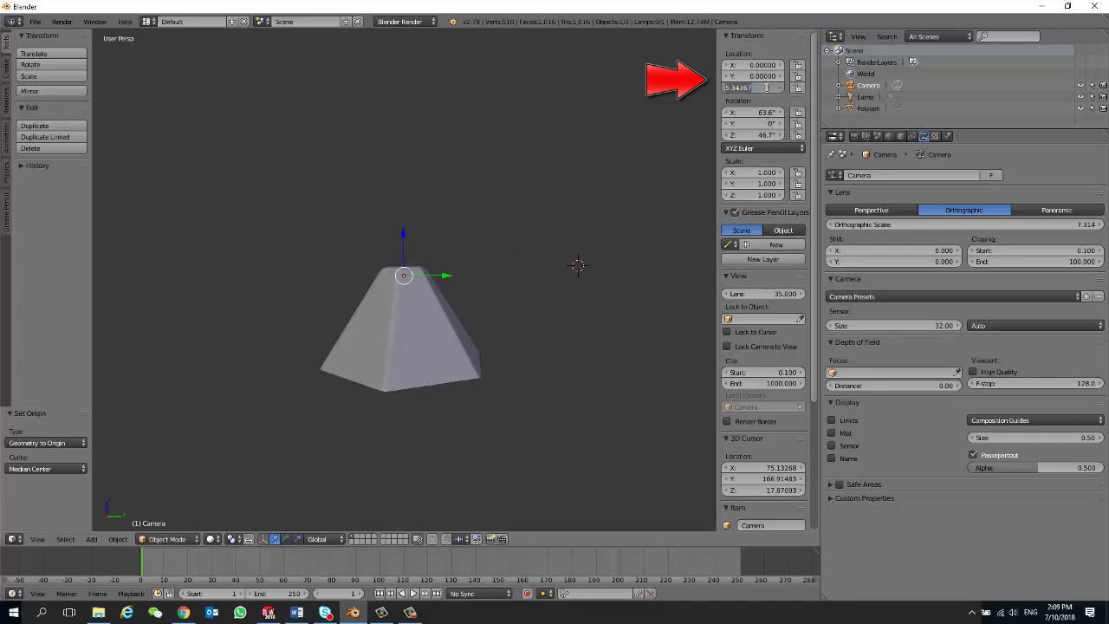
{"action": "type", "text": "50"}
{"action": "key", "text": "Return"}
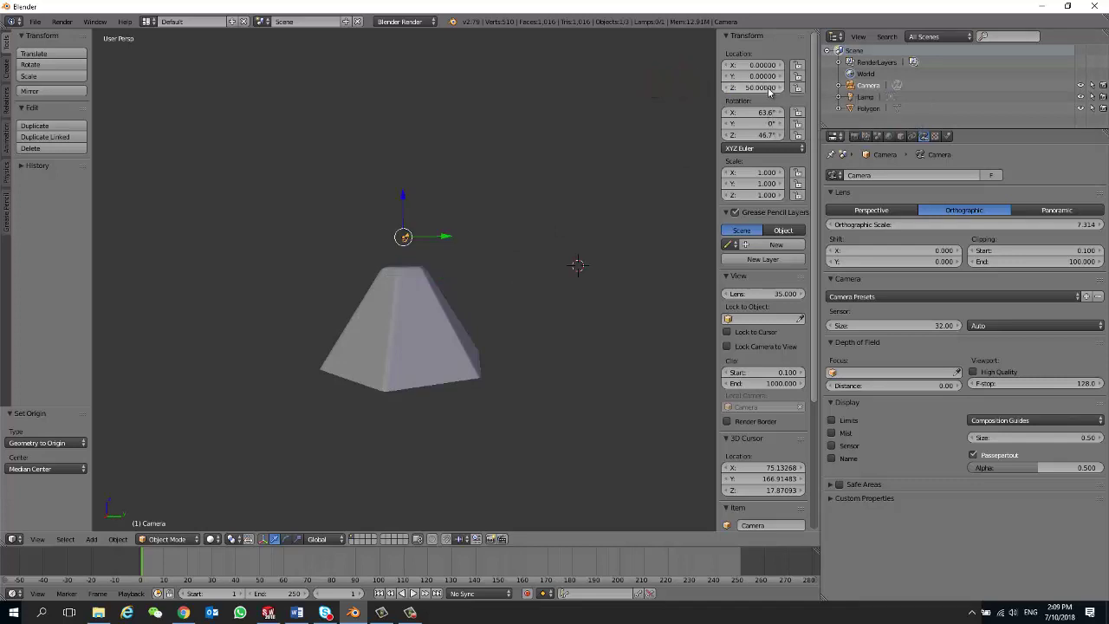
Set the camera's X and Z rotation to 0° so it points straight down at the polygon
{"action": "scroll", "coordinate": [404, 230], "scroll_direction": "up", "scroll_amount": 6}
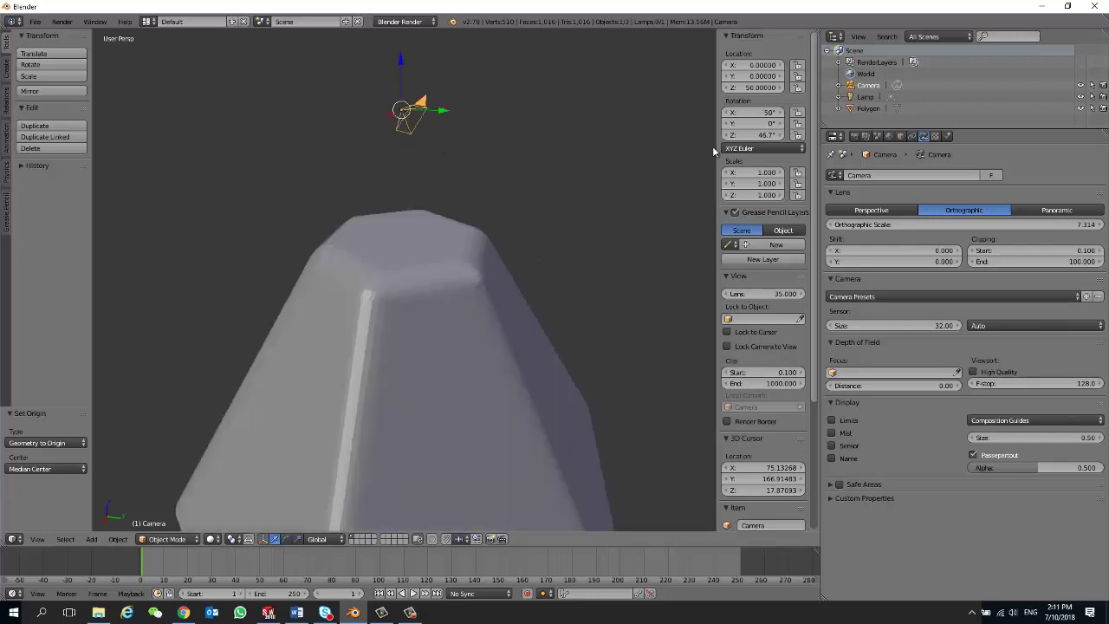
{"action": "left_click", "coordinate": [764, 111]}
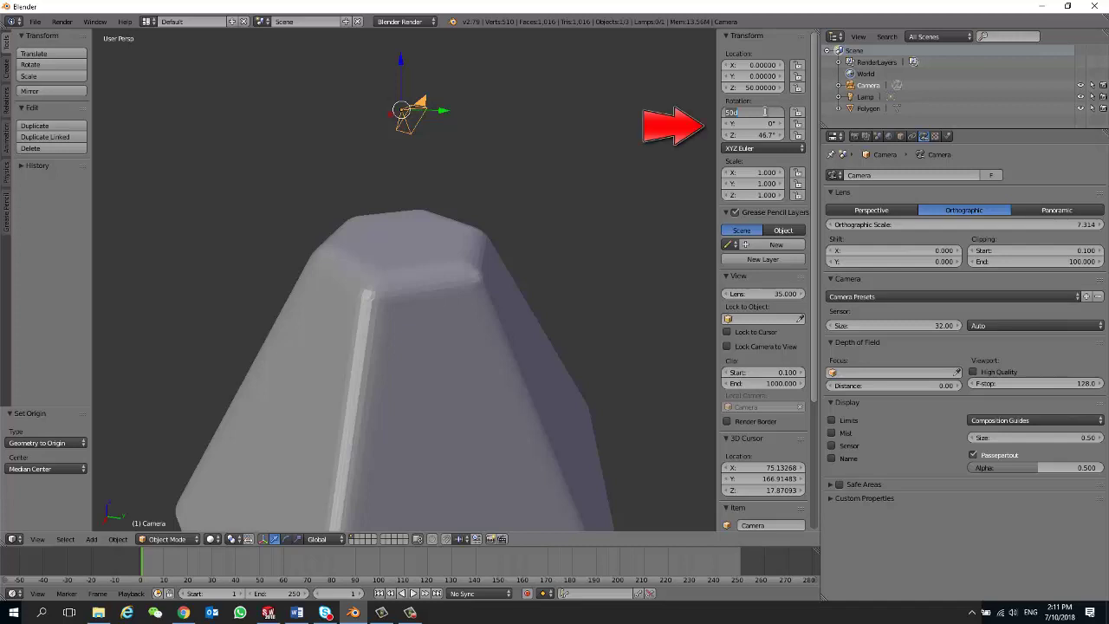
{"action": "type", "text": "0"}
{"action": "key", "text": "Return"}
{"action": "left_click", "coordinate": [769, 134]}
{"action": "type", "text": "0"}
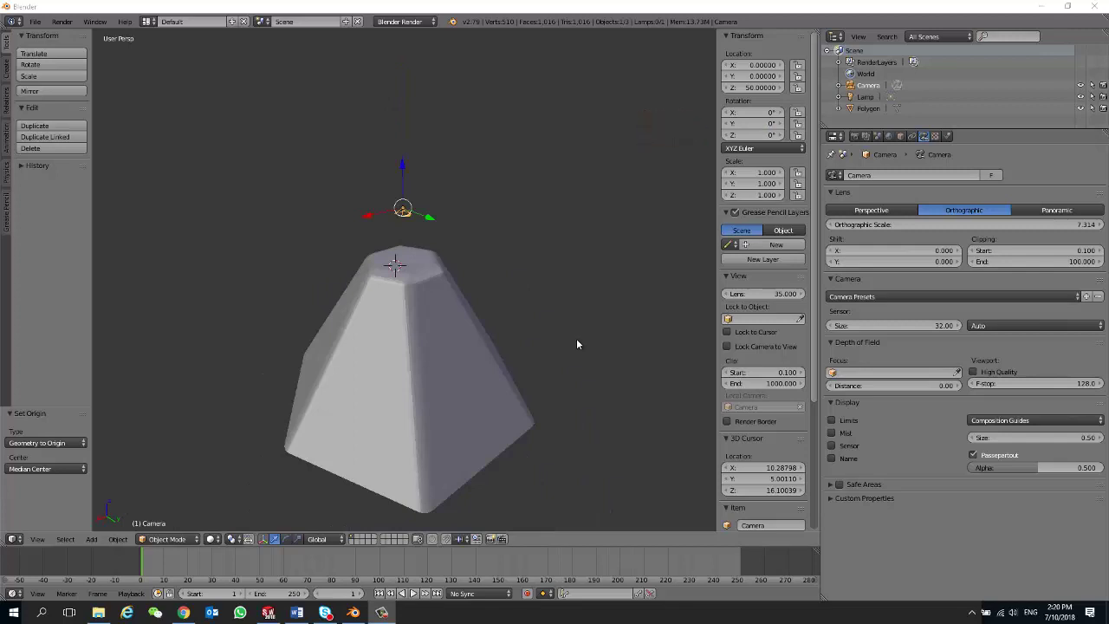
Check the framing through the camera, return to the perspective view and select the polygon to inspect its dimensions
{"action": "key", "text": "KP_0"}
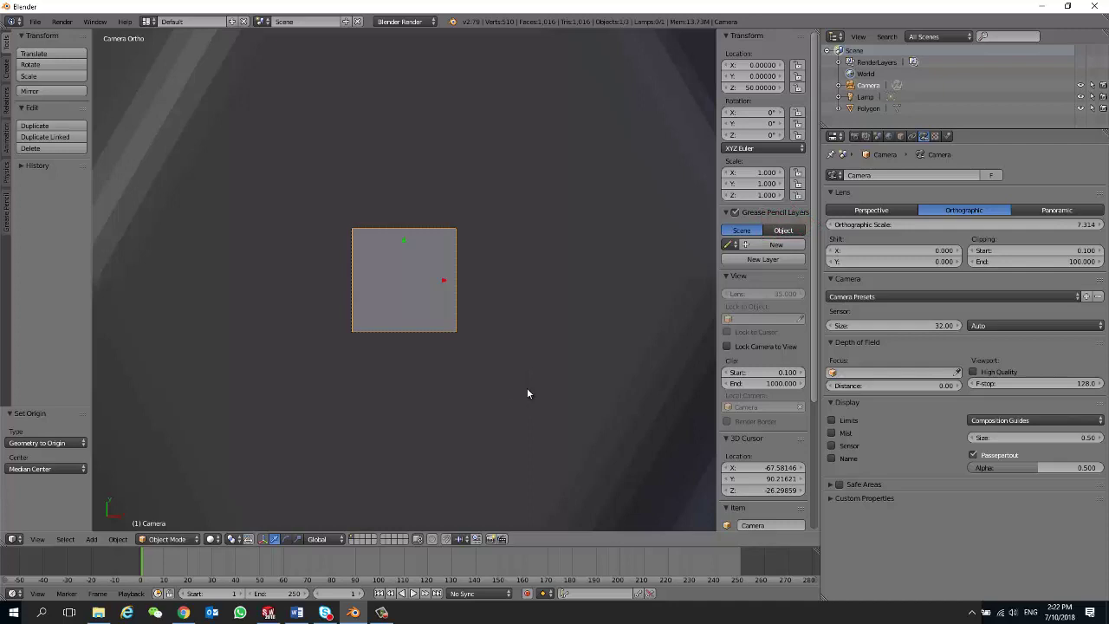
{"action": "key", "text": "KP_0"}
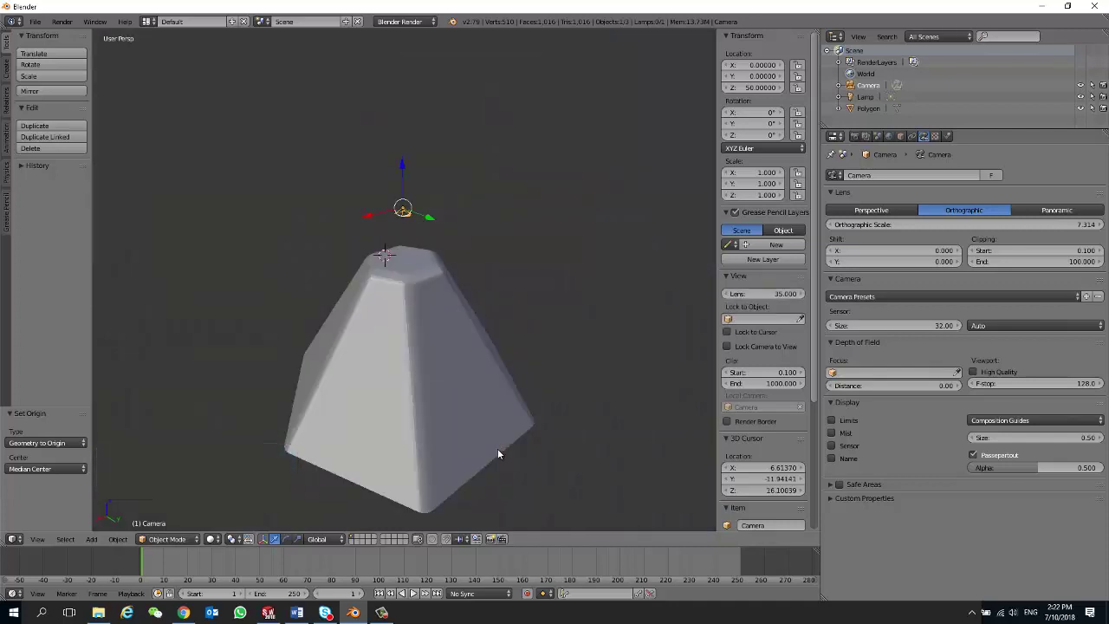
{"action": "right_click", "coordinate": [477, 430]}
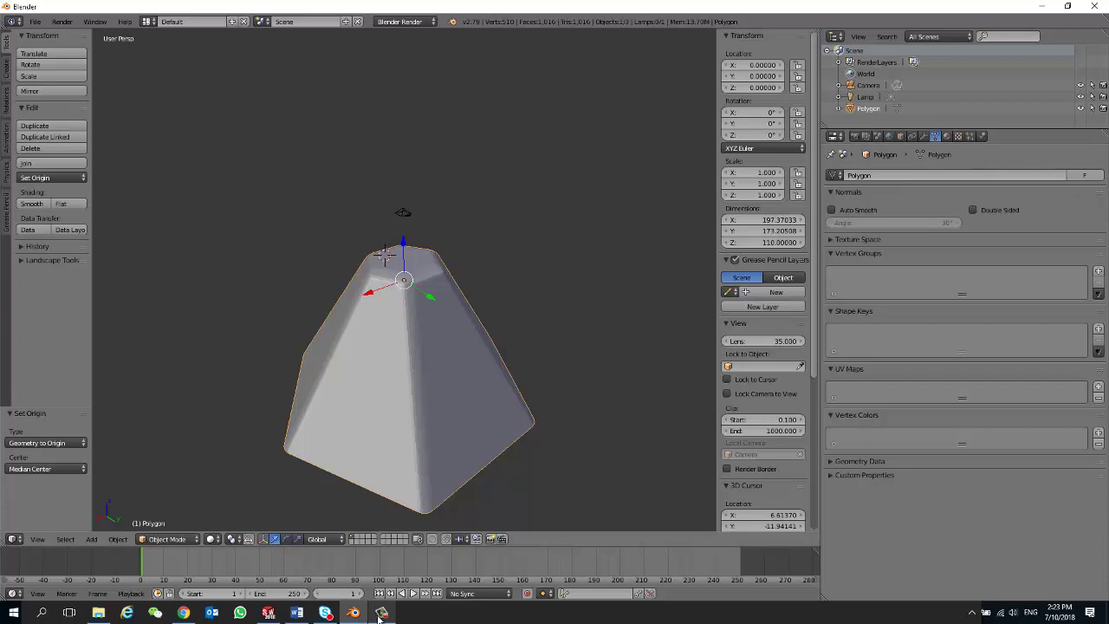
Set the camera's orthographic scale to 200 and look at the polygon through the camera
{"action": "right_click", "coordinate": [403, 212]}
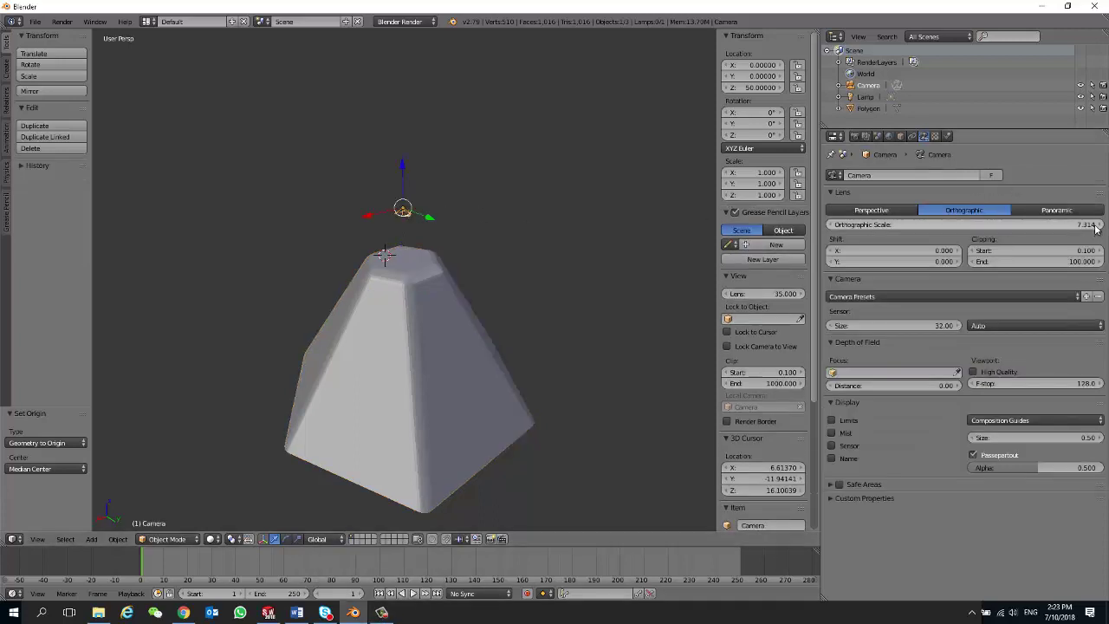
{"action": "left_click", "coordinate": [1061, 224]}
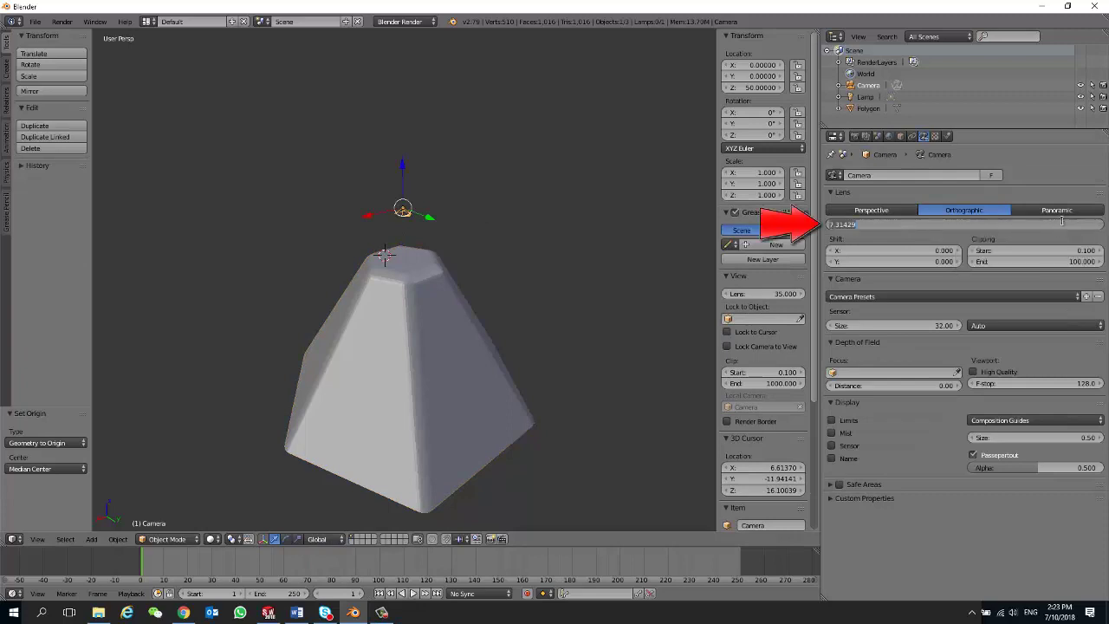
{"action": "type", "text": "200"}
{"action": "key", "text": "Return"}
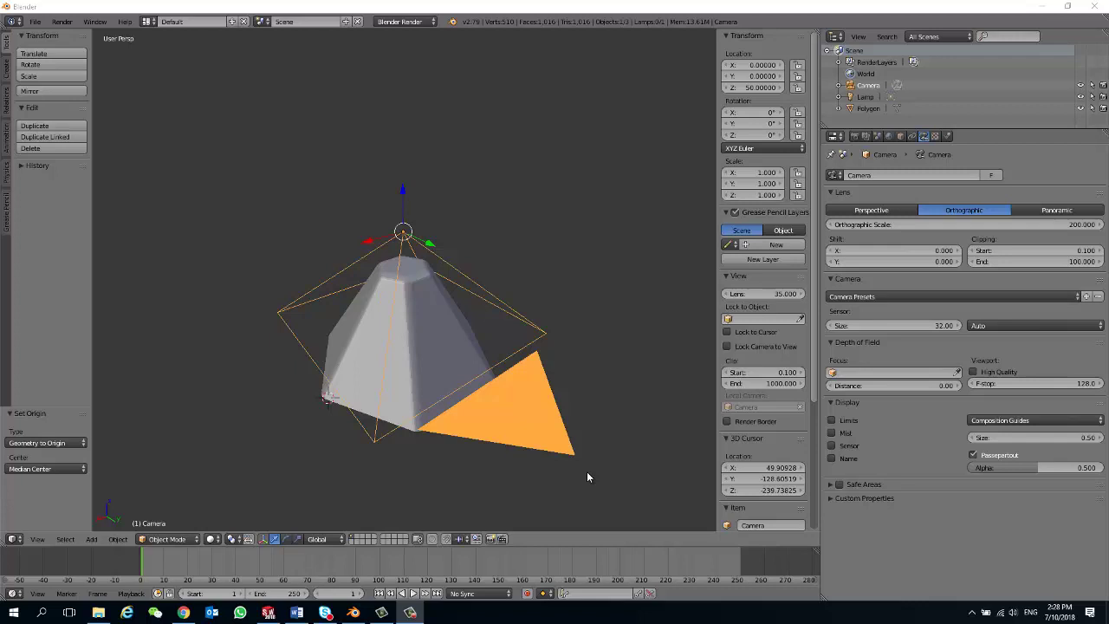
{"action": "key", "text": "0"}
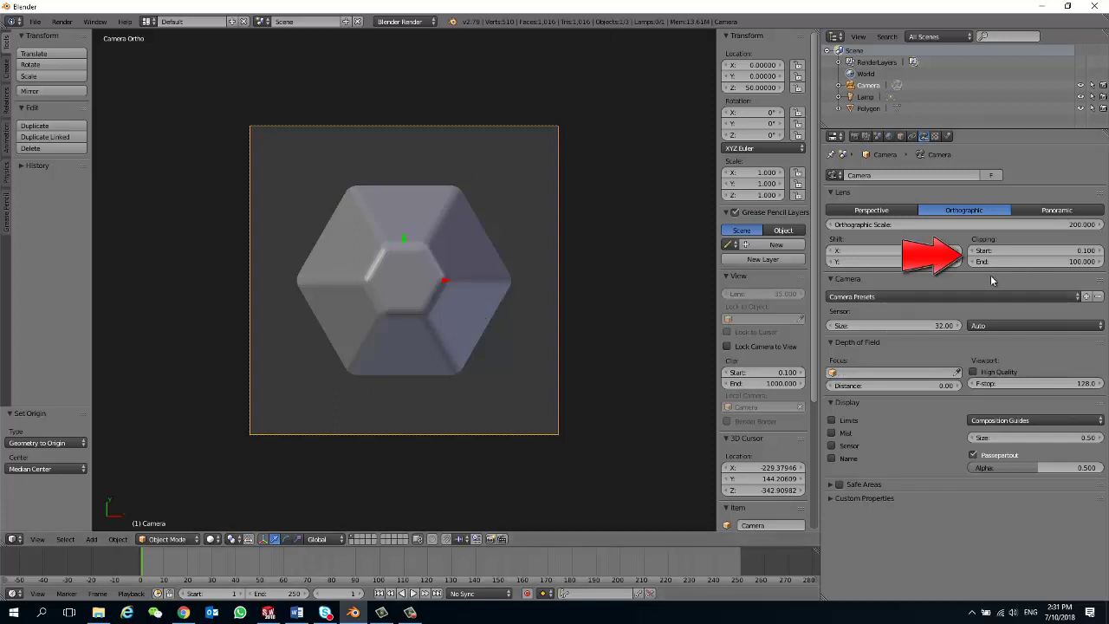
Set the camera's clipping start to 0 and its clipping end to 200
{"action": "left_click", "coordinate": [1078, 251]}
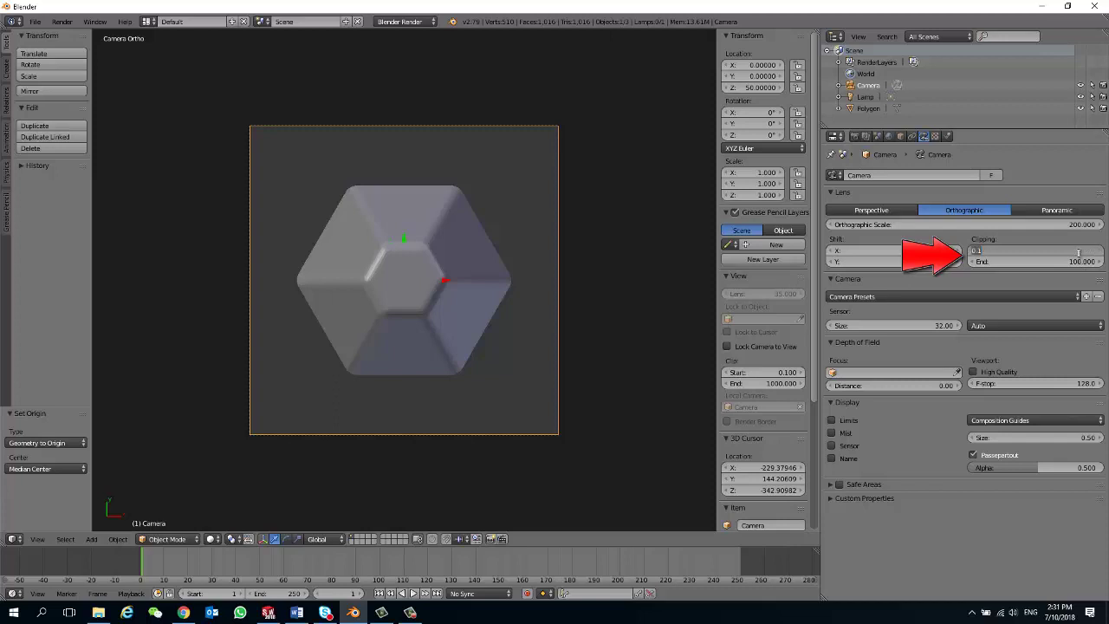
{"action": "key", "text": "BackSpace"}
{"action": "type", "text": "00000"}
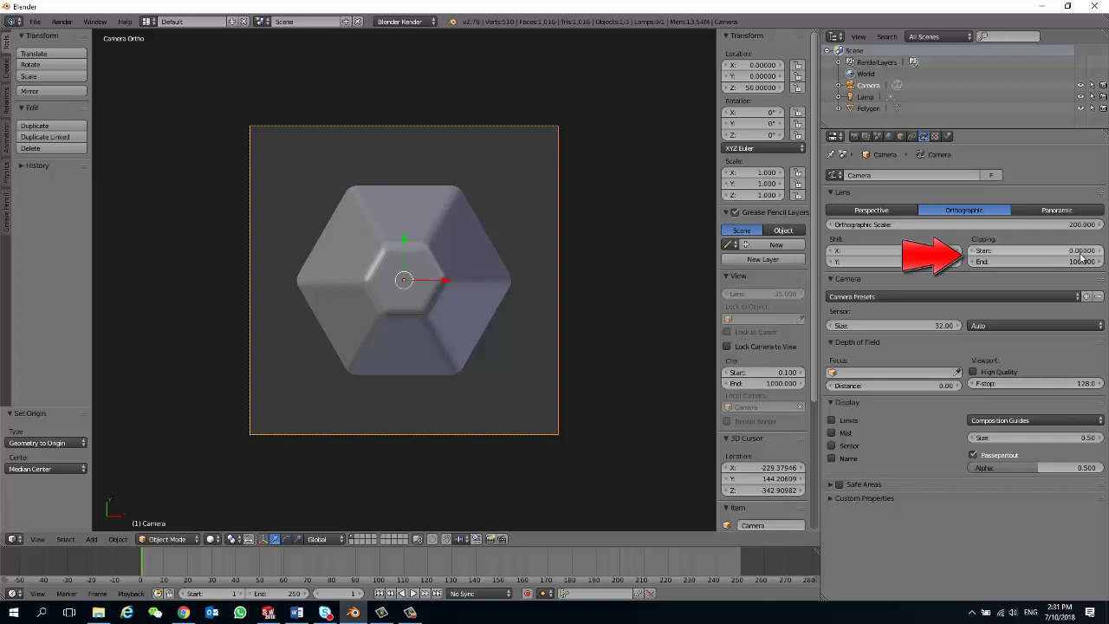
{"action": "left_click", "coordinate": [1075, 262]}
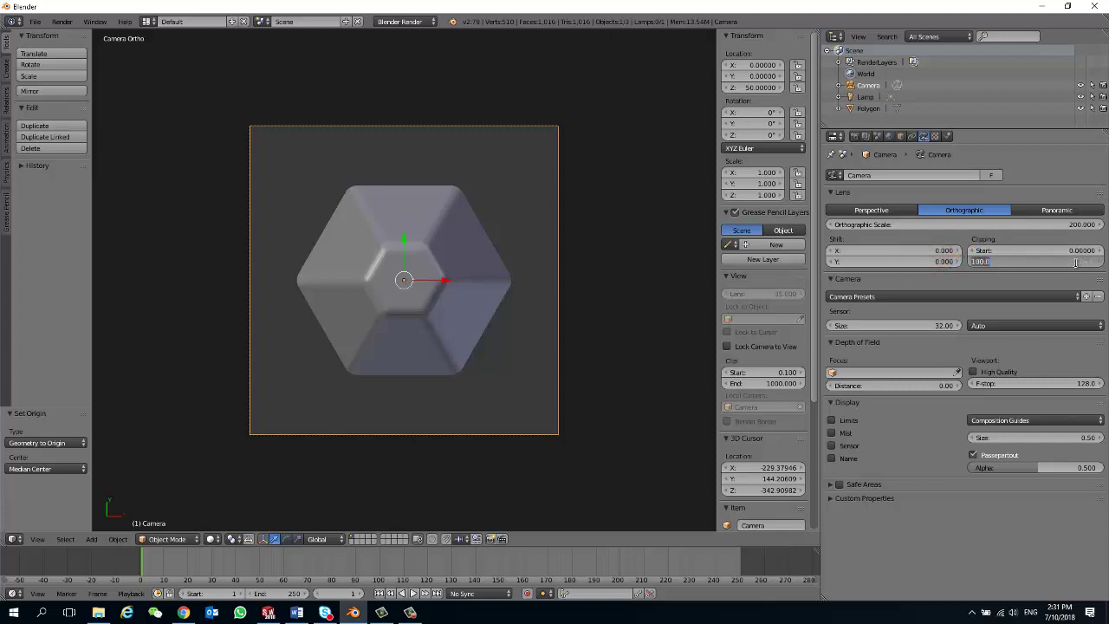
{"action": "type", "text": "200"}
{"action": "key", "text": "Return"}
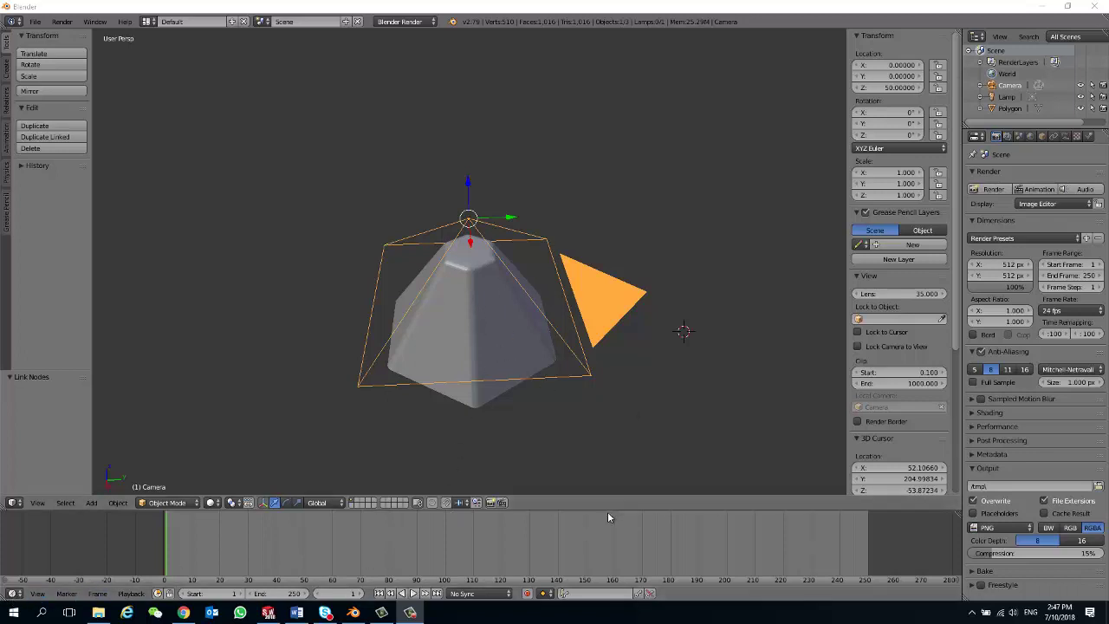
Enlarge the timeline area, turn it into a Node Editor for compositing and enable Use Nodes
{"action": "left_click_drag", "start_coordinate": [607, 513], "coordinate": [617, 331]}
{"action": "left_click", "coordinate": [12, 594]}
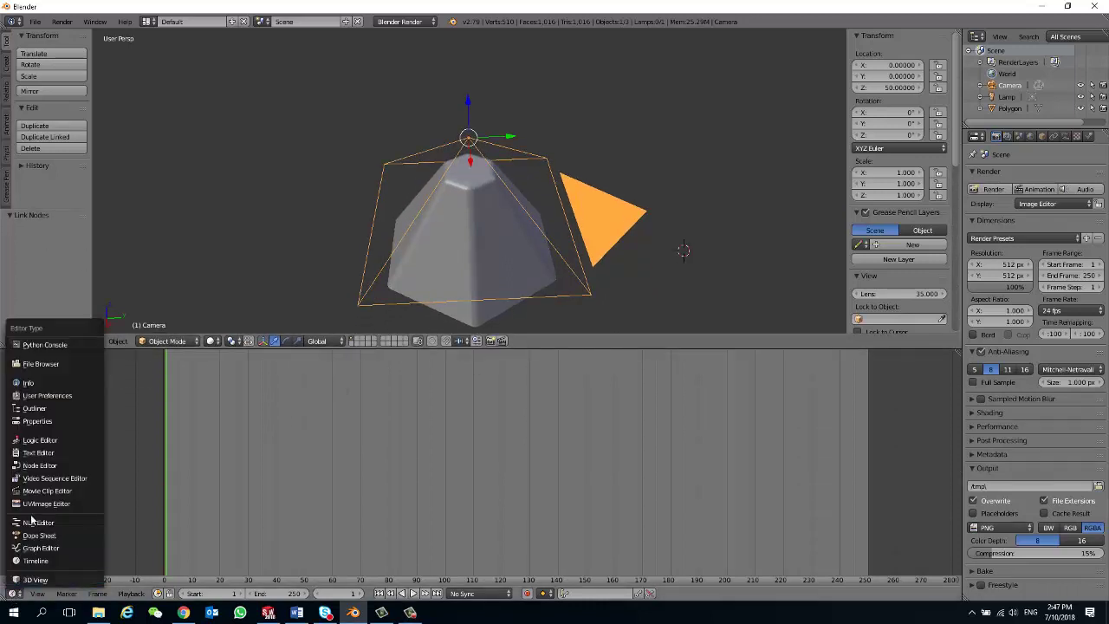
{"action": "left_click", "coordinate": [43, 466]}
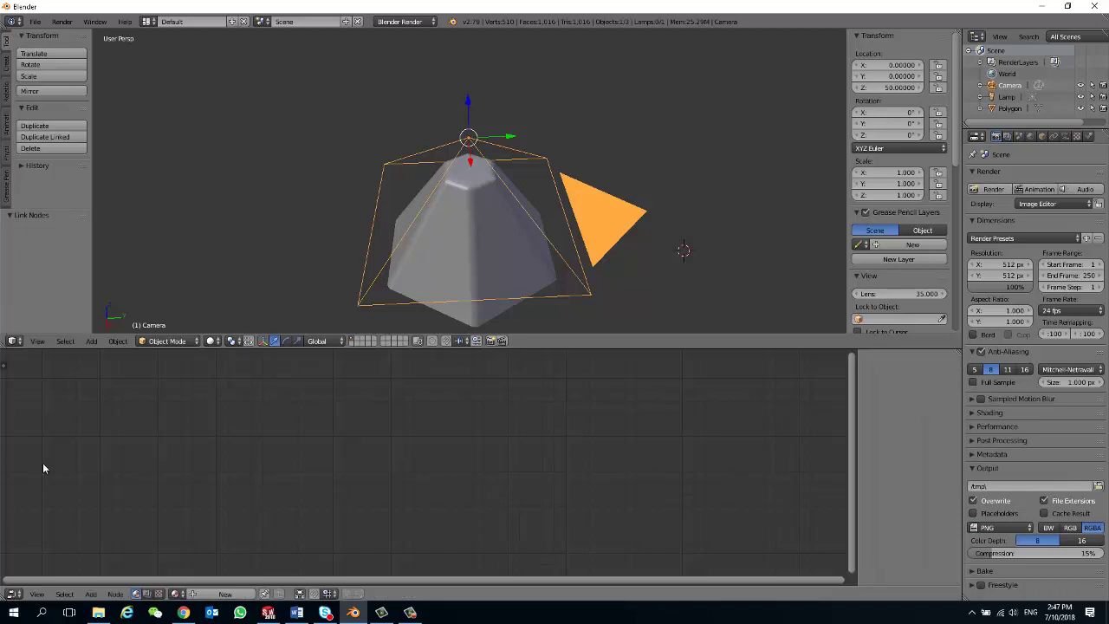
{"action": "left_click", "coordinate": [148, 593]}
{"action": "left_click", "coordinate": [207, 594]}
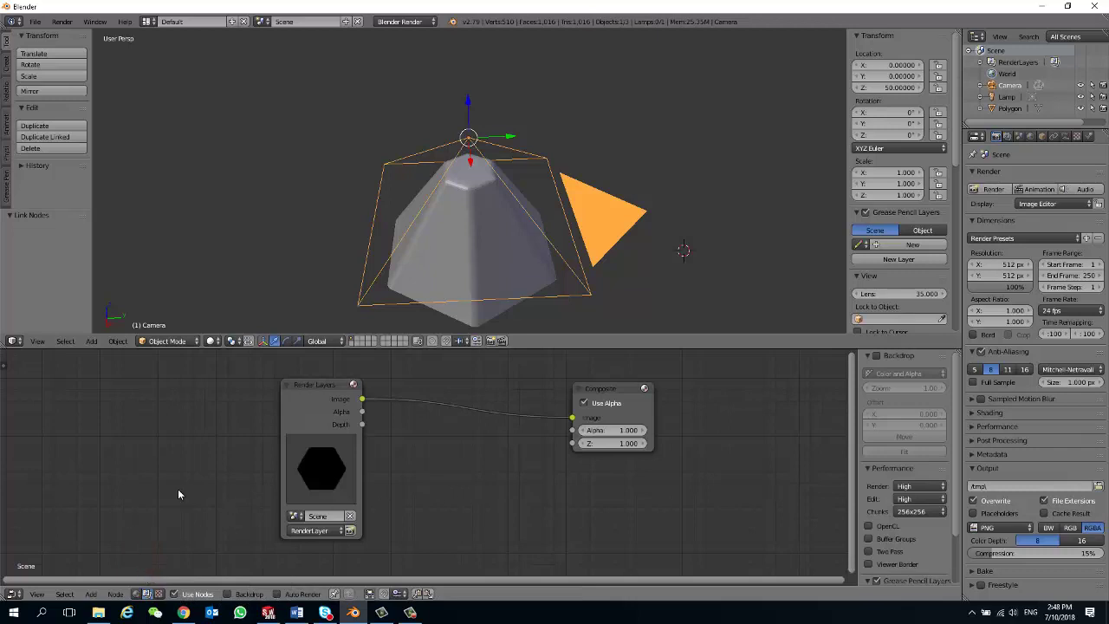
Insert a Normalize node between Render Layers and Composite, and connect the Depth output to its Value input
{"action": "left_click", "coordinate": [90, 594]}
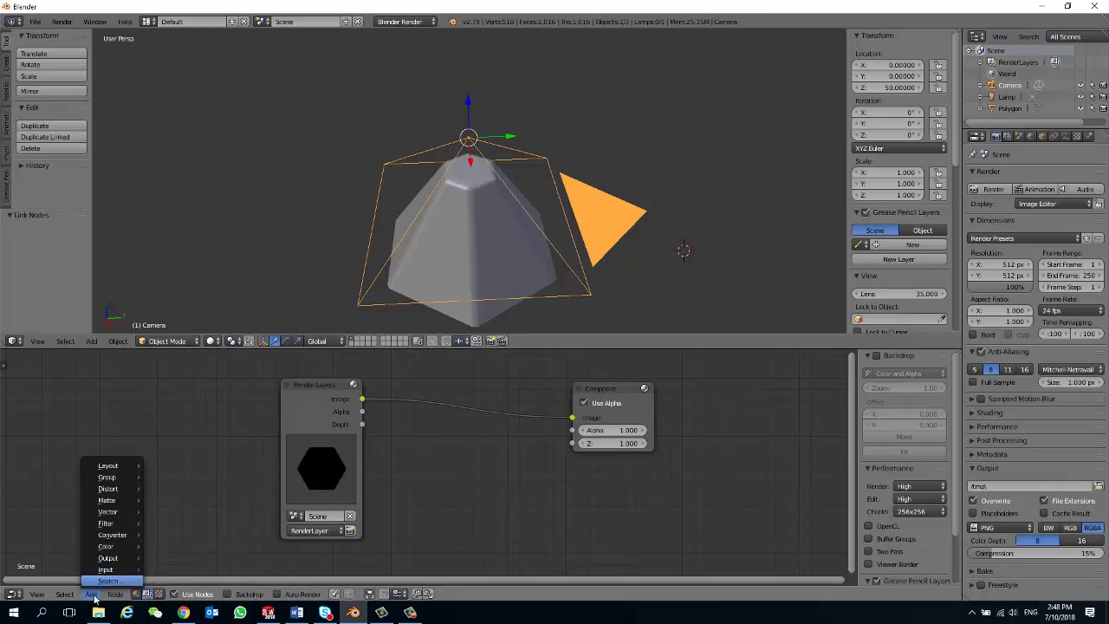
{"action": "mouse_move", "coordinate": [119, 512]}
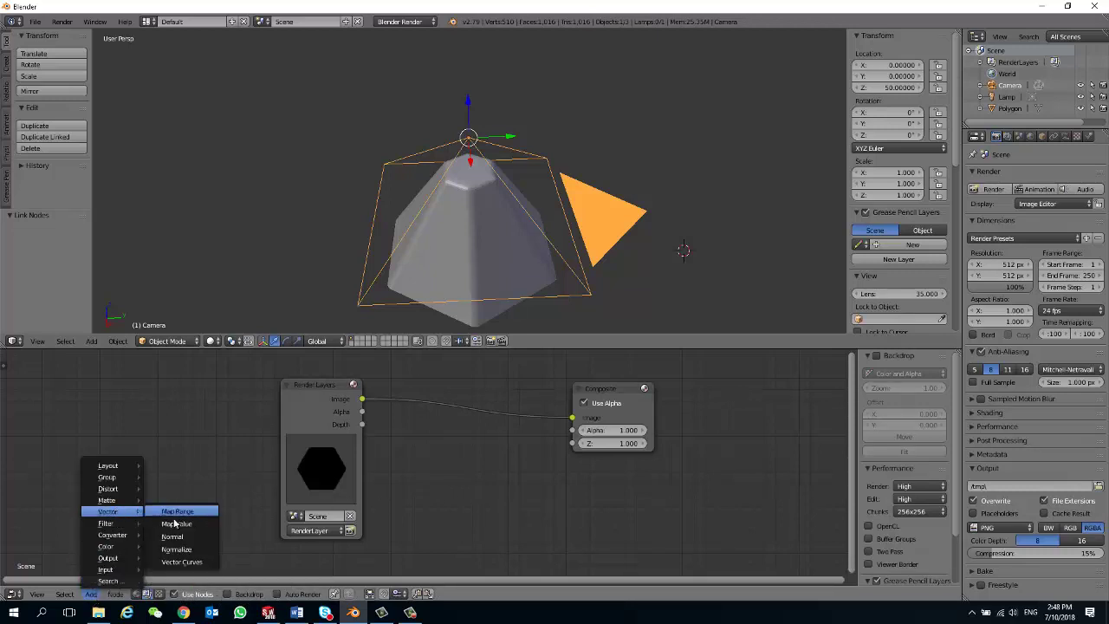
{"action": "left_click", "coordinate": [186, 551]}
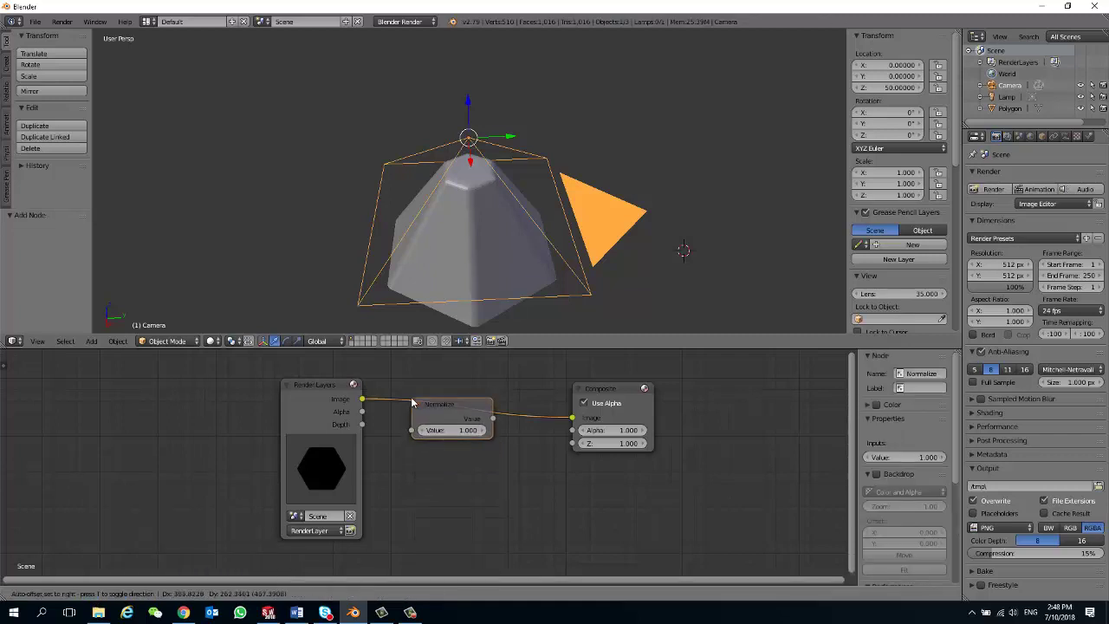
{"action": "left_click", "coordinate": [414, 402]}
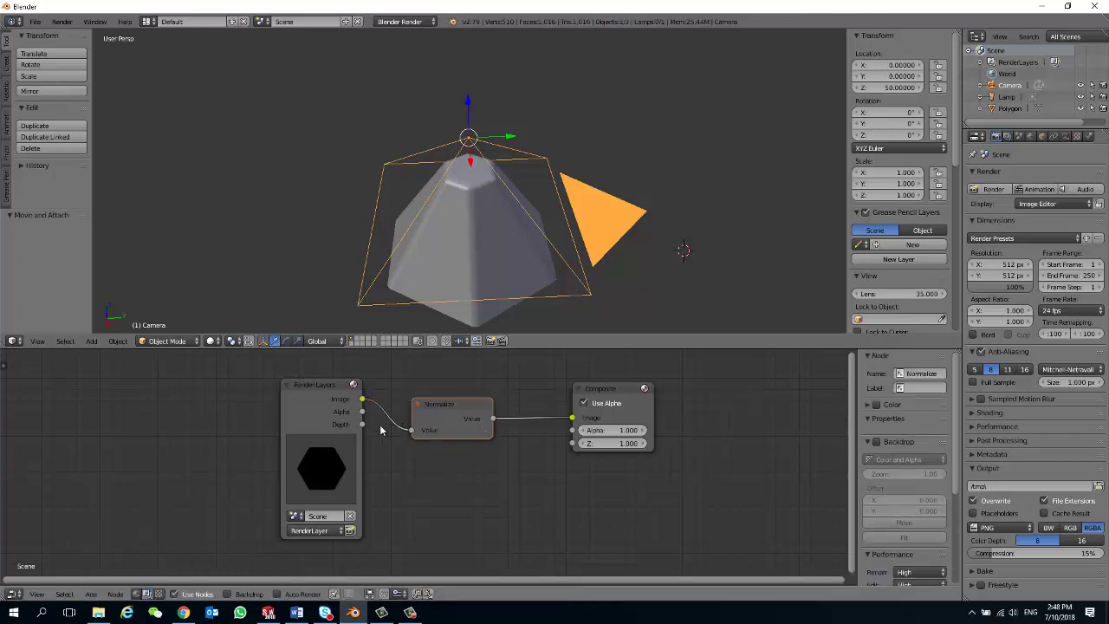
{"action": "left_click", "coordinate": [360, 426]}
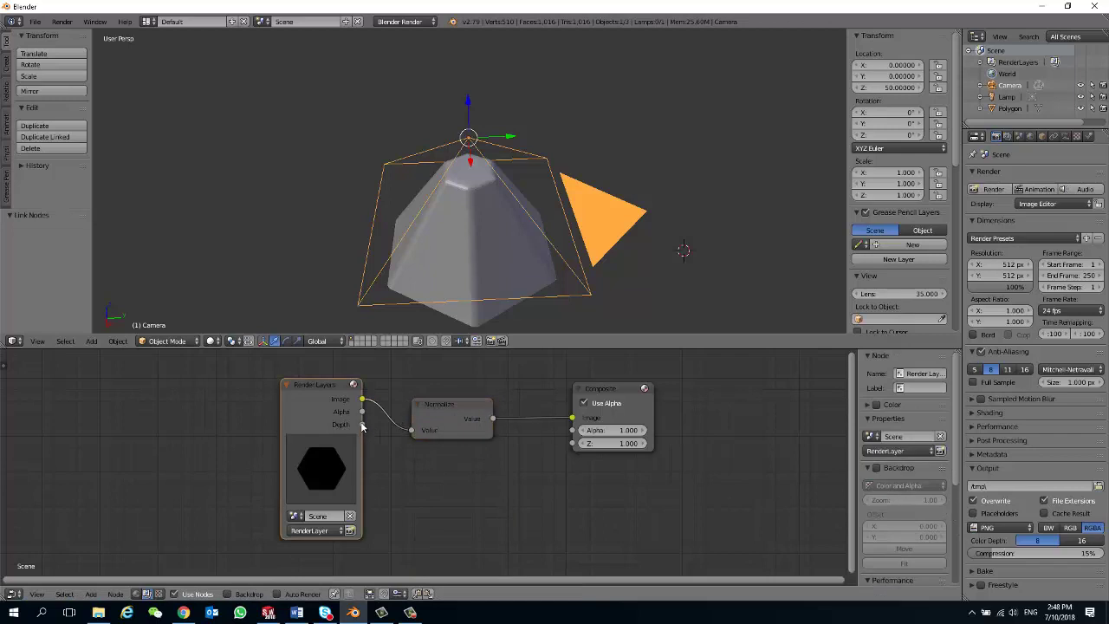
{"action": "left_click_drag", "start_coordinate": [371, 425], "coordinate": [414, 433]}
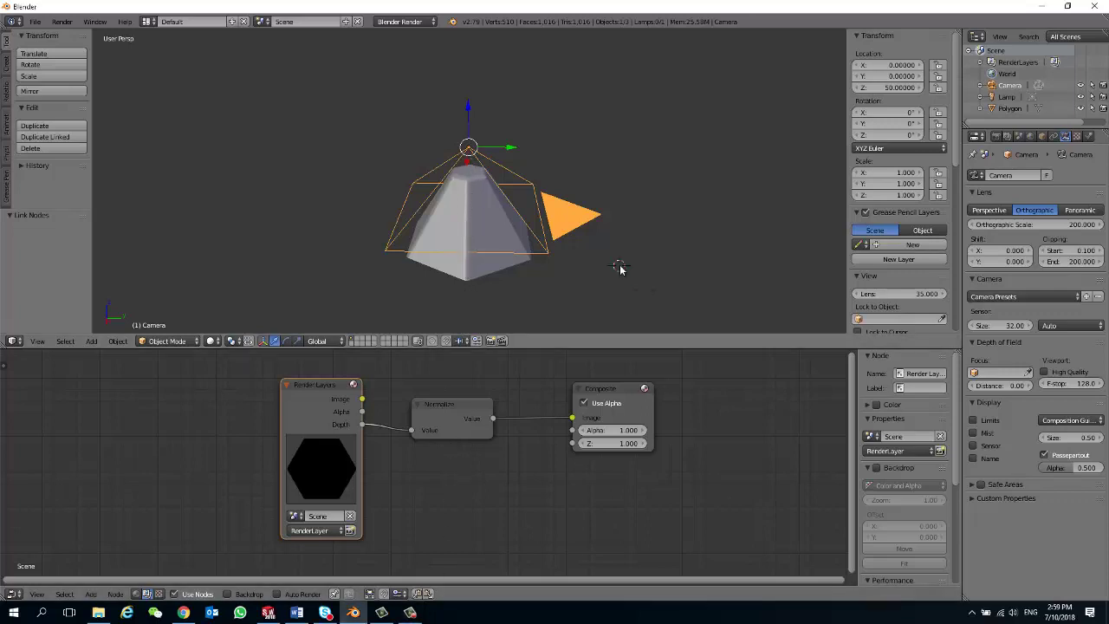
Render the image and insert an Invert node between the Normalize and Composite nodes
{"action": "key", "text": "F12"}
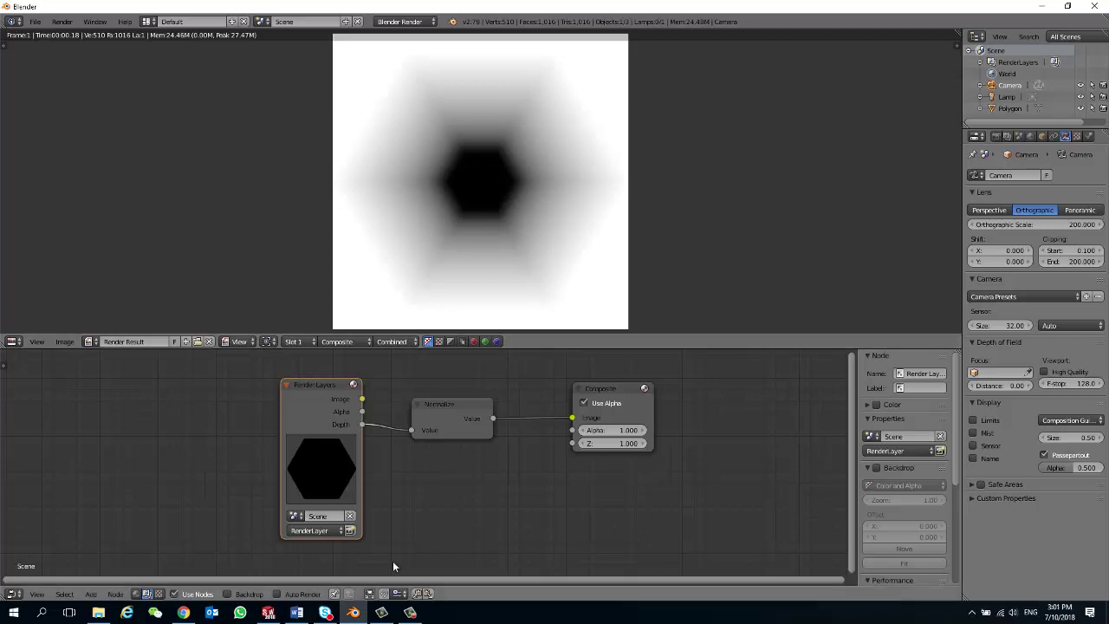
{"action": "left_click", "coordinate": [91, 593]}
{"action": "mouse_move", "coordinate": [109, 546]}
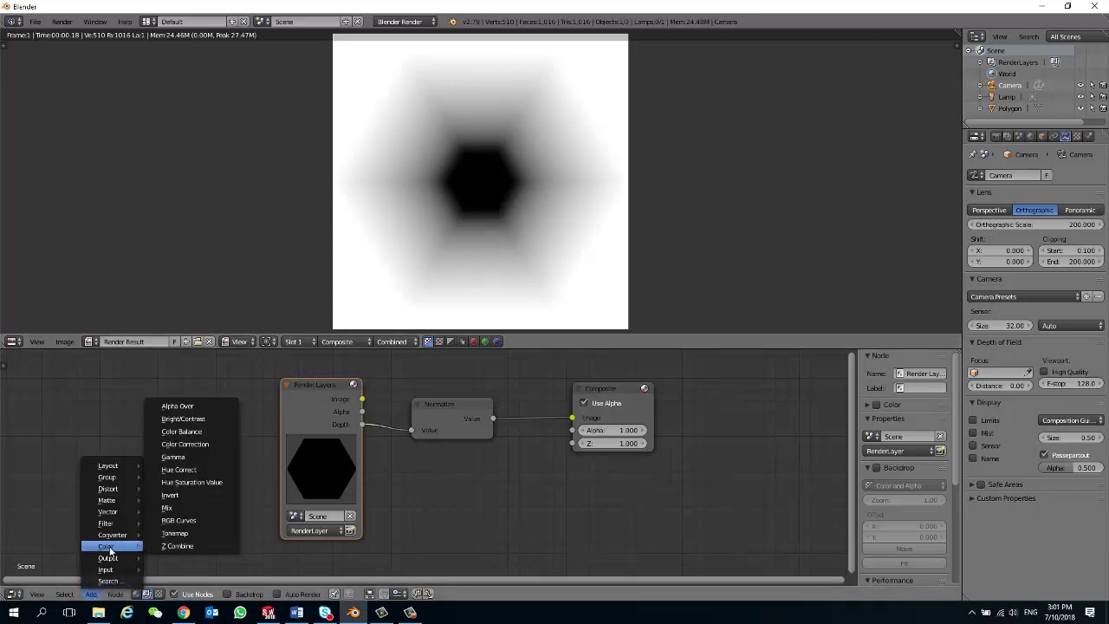
{"action": "left_click", "coordinate": [203, 494]}
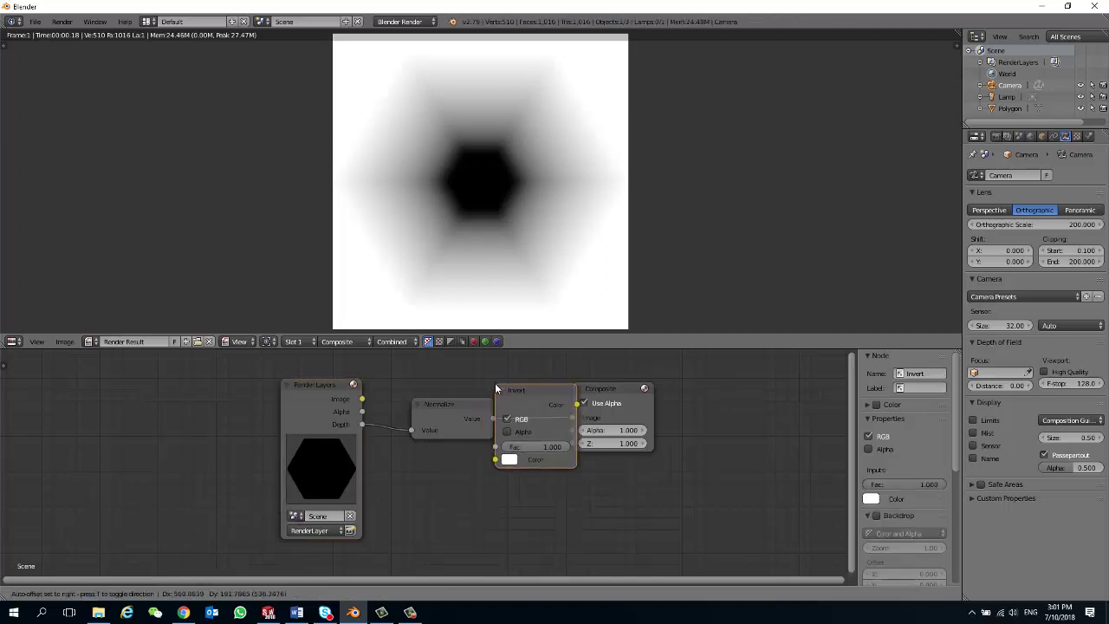
{"action": "left_click", "coordinate": [537, 391]}
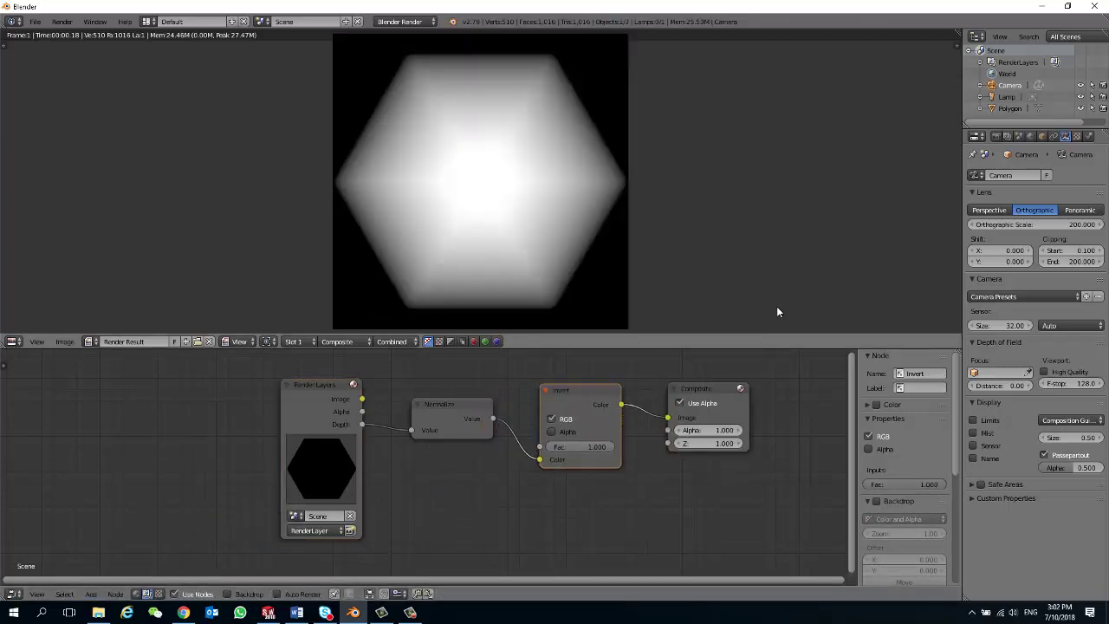
Set the display device to None in the scene's color management settings, widening the properties area for readability
{"action": "left_click", "coordinate": [1018, 135]}
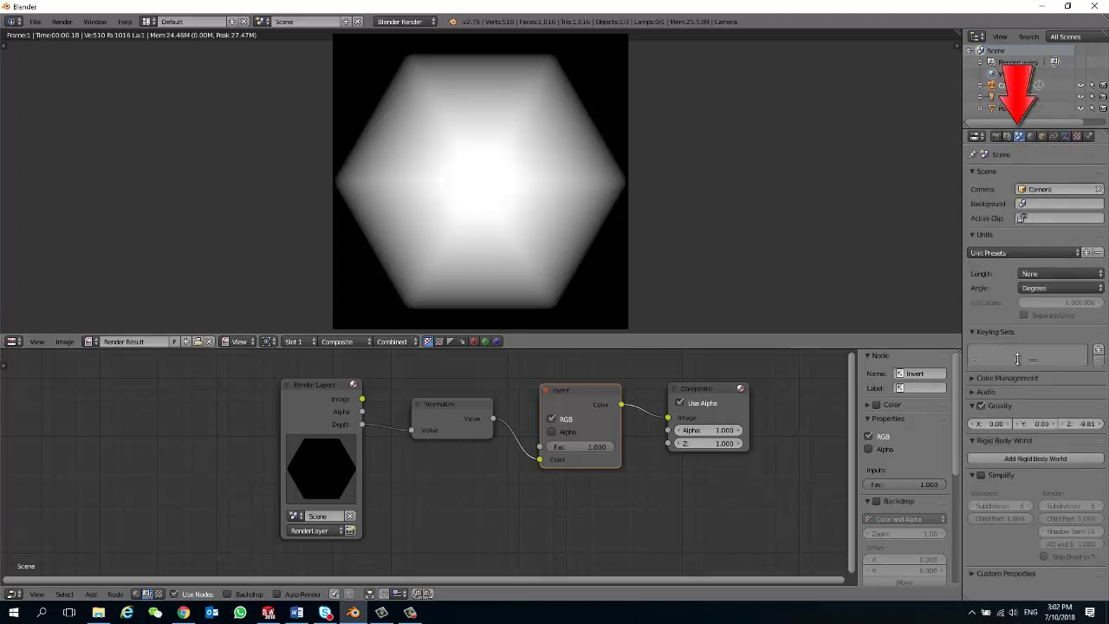
{"action": "left_click", "coordinate": [972, 377]}
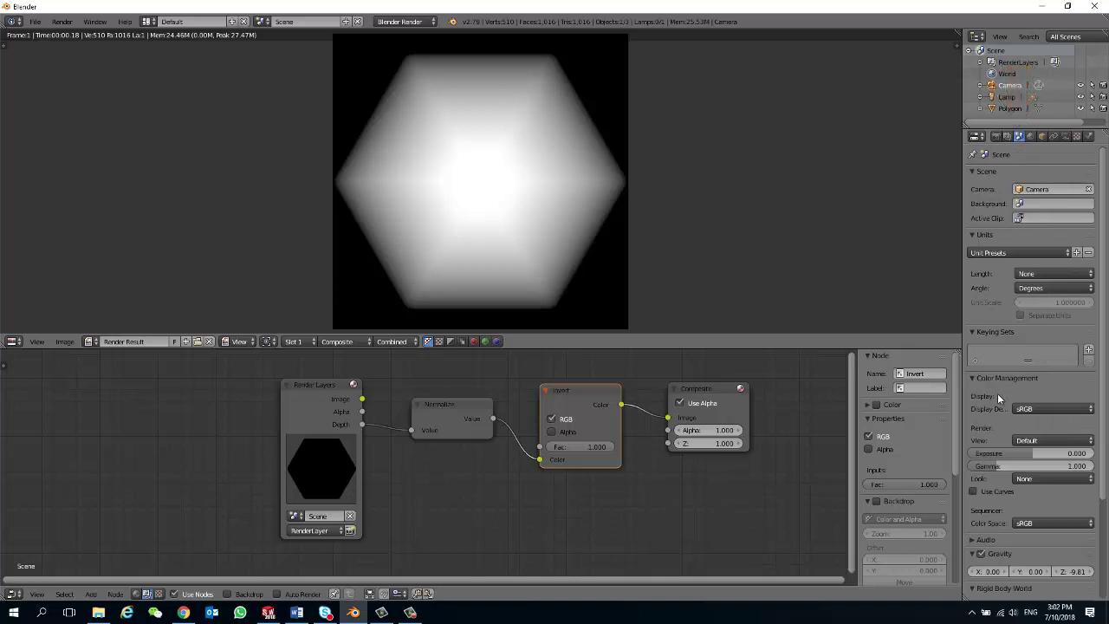
{"action": "left_click_drag", "start_coordinate": [962, 413], "coordinate": [904, 414]}
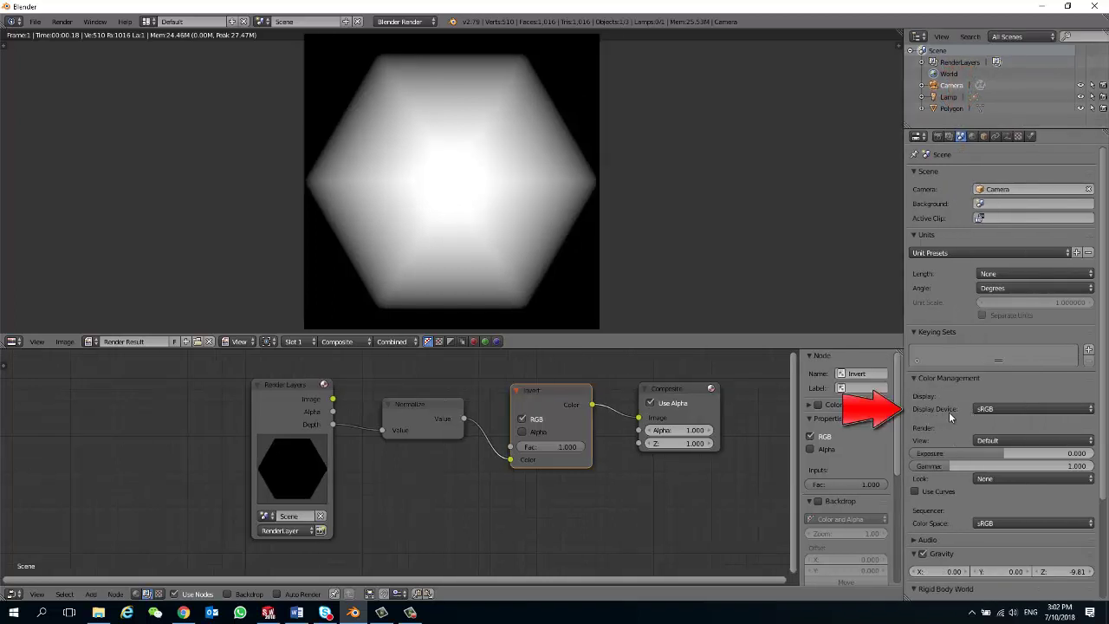
{"action": "left_click", "coordinate": [983, 413]}
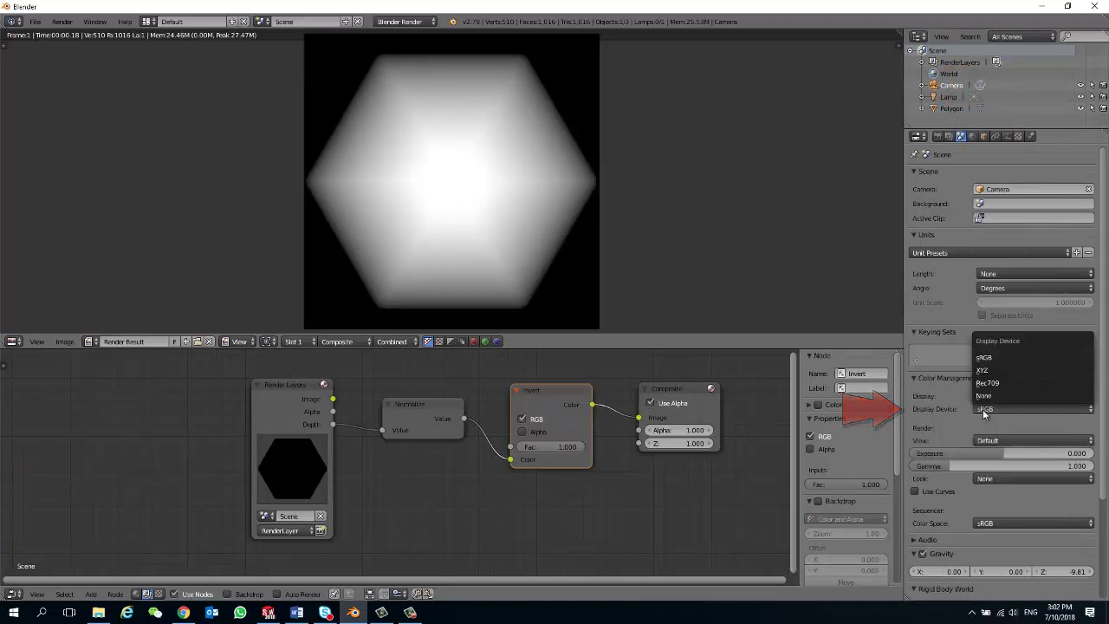
{"action": "left_click", "coordinate": [983, 395]}
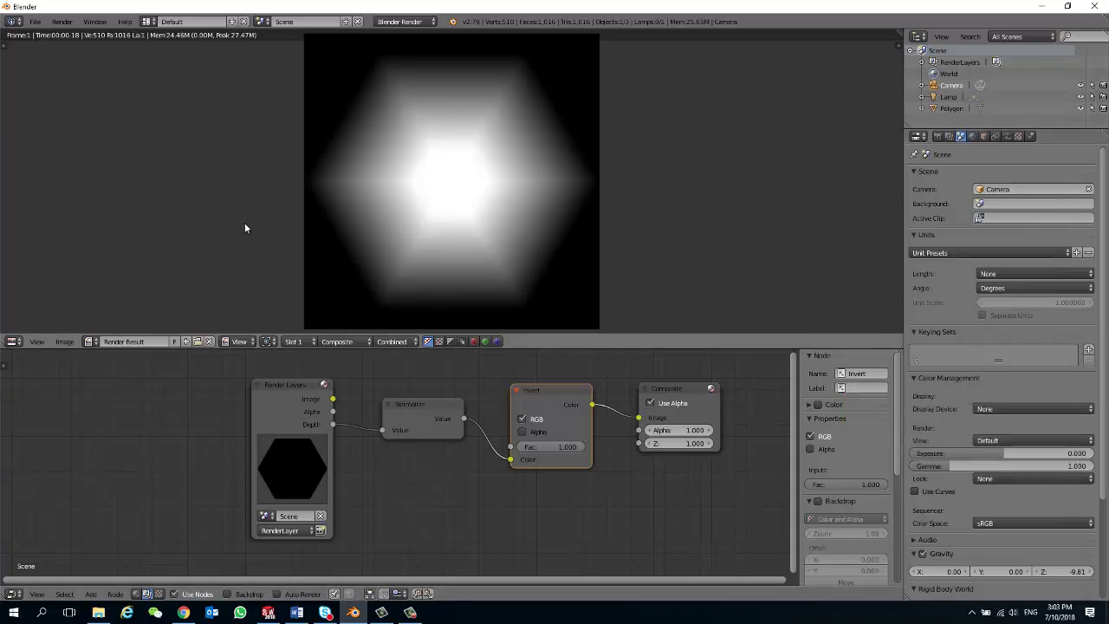
Start saving a copy of the render result as a PNG and set its compression to 0%
{"action": "left_click", "coordinate": [65, 342]}
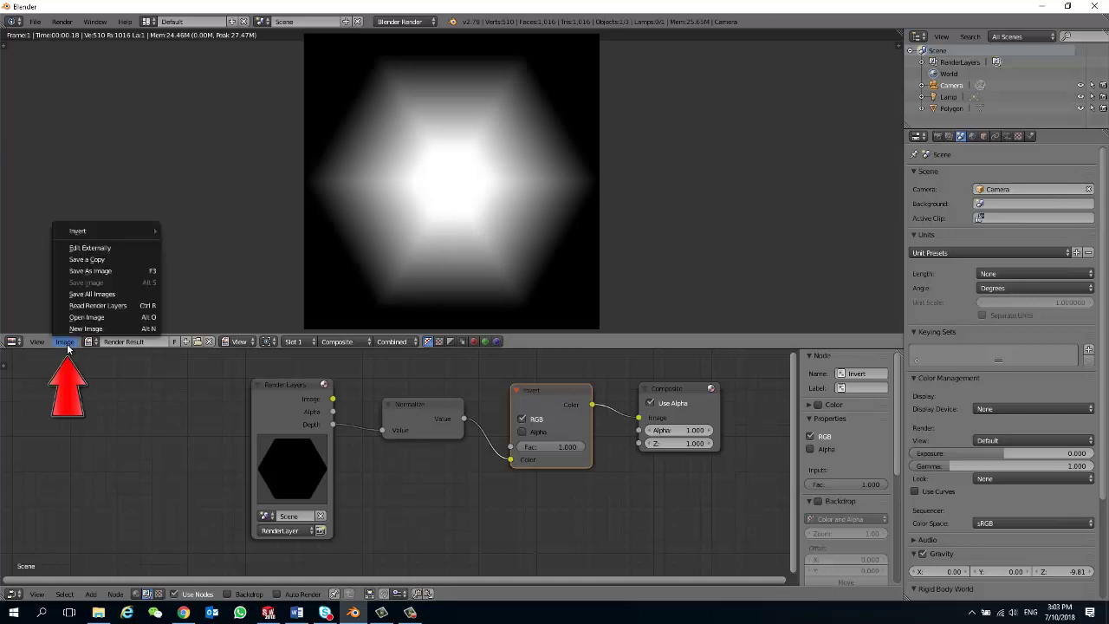
{"action": "left_click", "coordinate": [97, 259]}
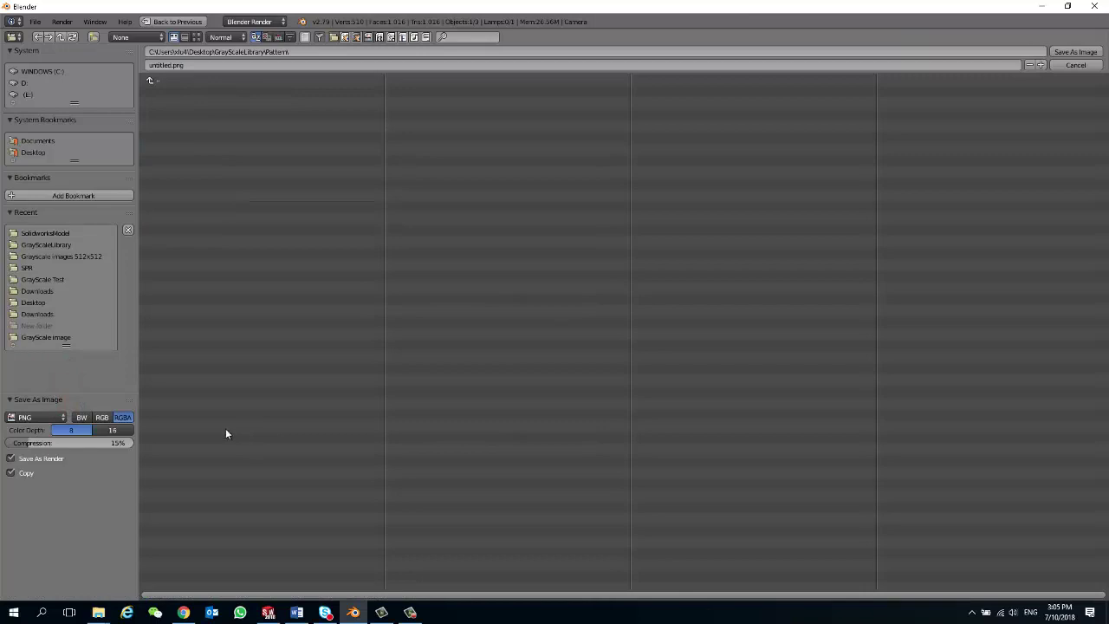
{"action": "left_click", "coordinate": [100, 444]}
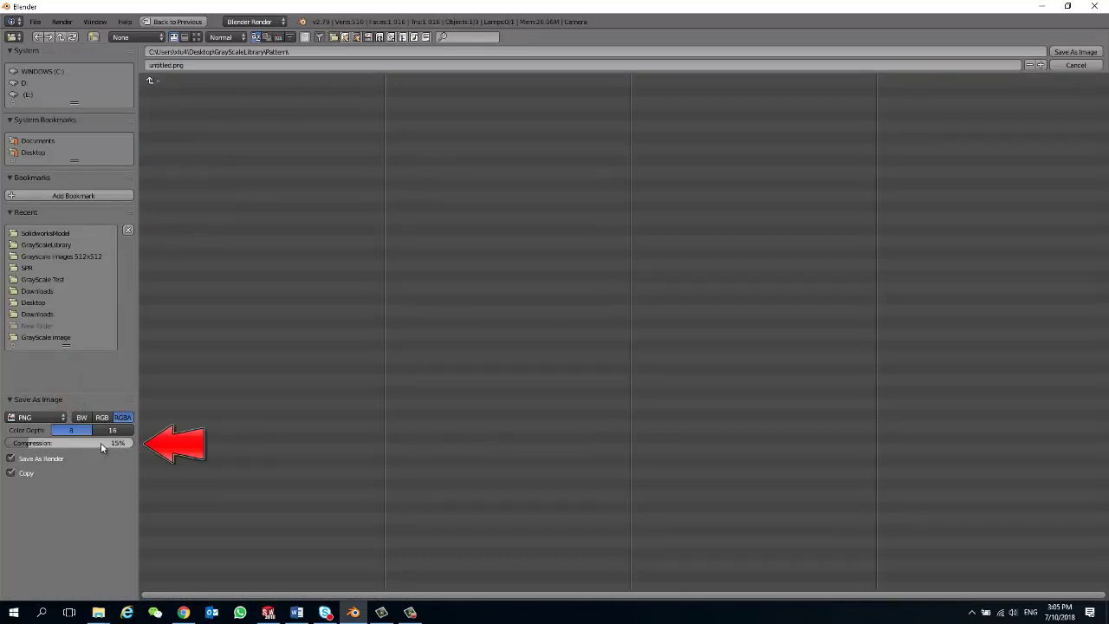
{"action": "type", "text": "0"}
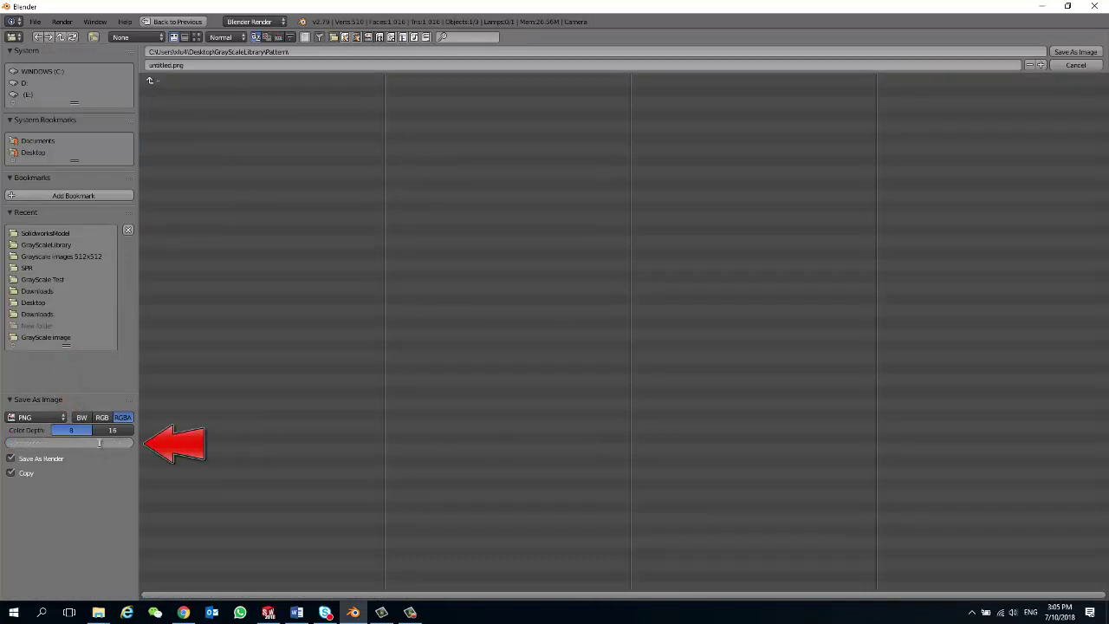
{"action": "key", "text": "Return"}
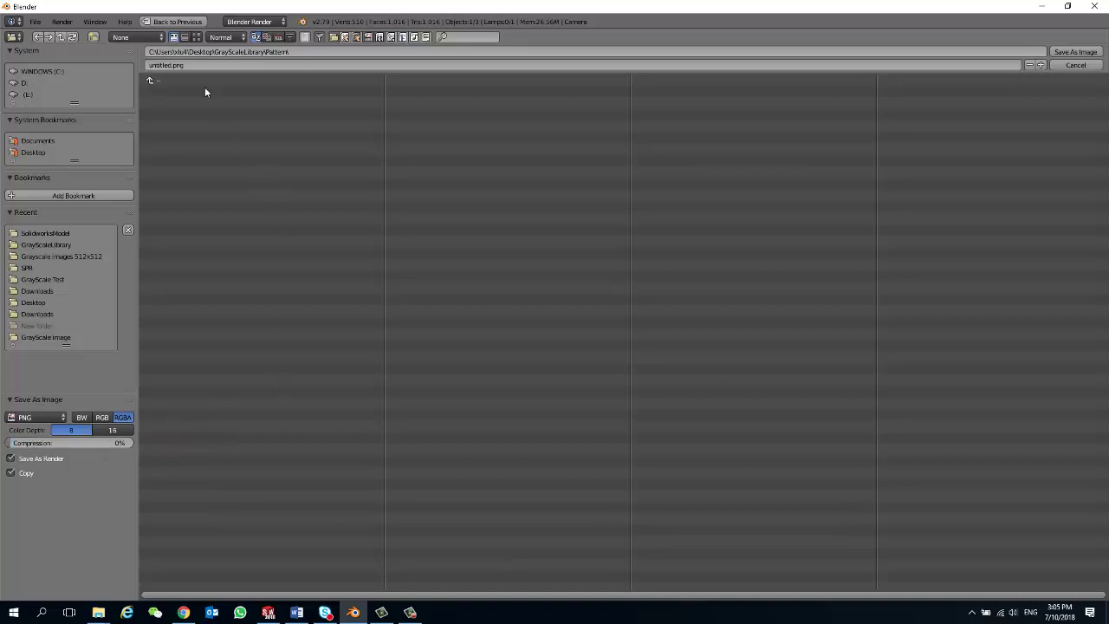
Replace the default file name with Polyhedron and save the PNG image in the Pattern folder
{"action": "left_click", "coordinate": [173, 65]}
{"action": "key", "text": "BackSpace"}
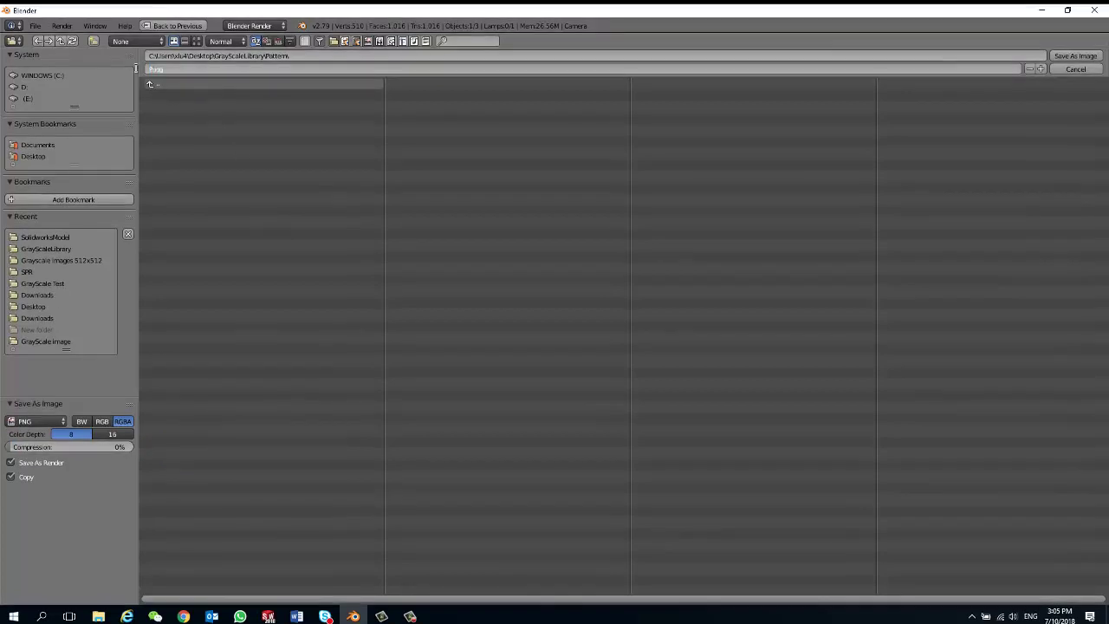
{"action": "type", "text": "Polyhedron"}
{"action": "key", "text": "Return"}
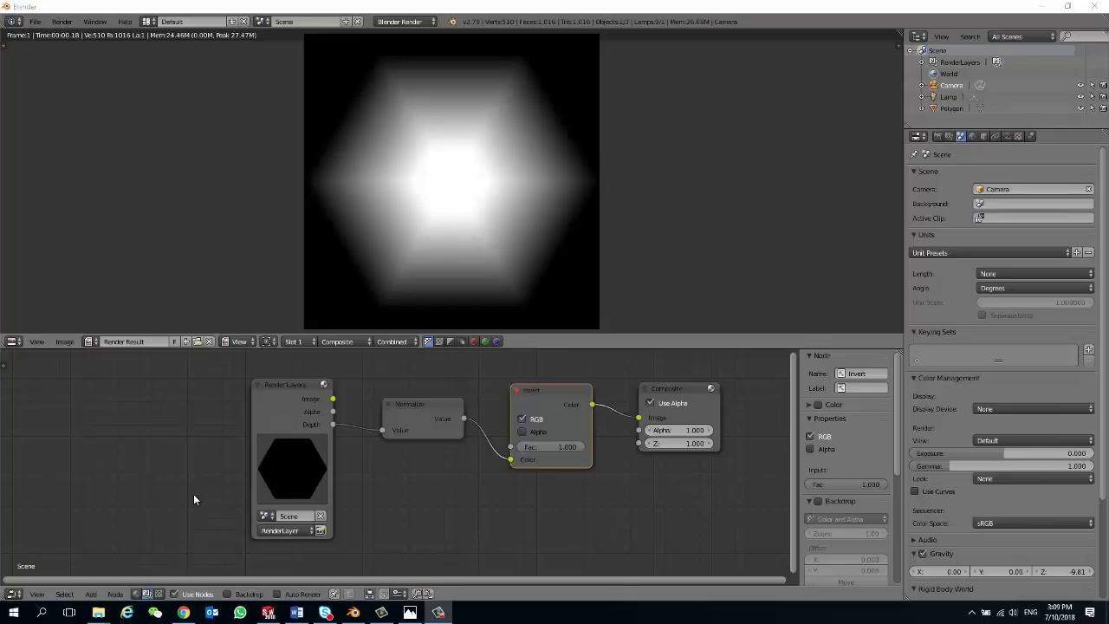
Switch to the Pattern folder in File Explorer, view the saved polyhedron PNG in Photos, and return to Blender
{"action": "mouse_move", "coordinate": [98, 612]}
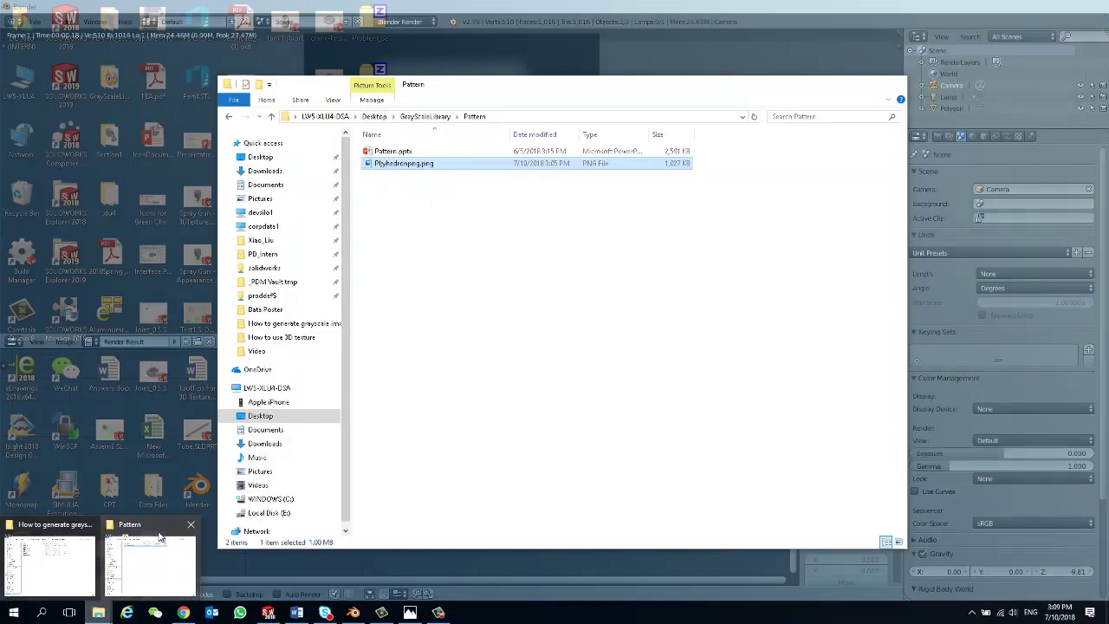
{"action": "left_click", "coordinate": [158, 537]}
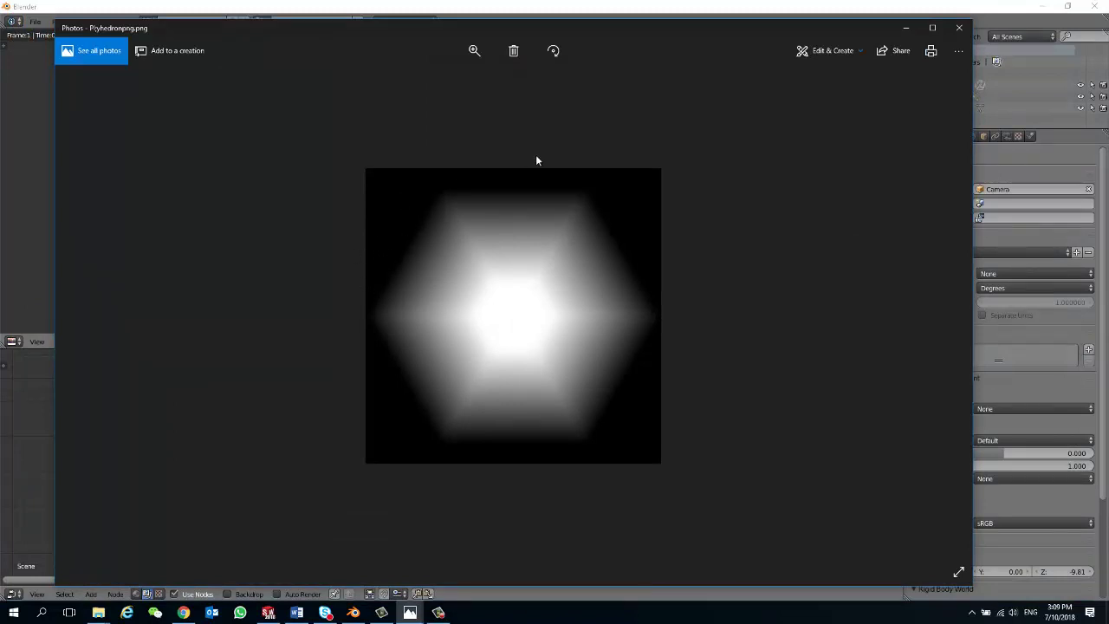
{"action": "left_click", "coordinate": [905, 28]}
{"action": "left_click", "coordinate": [842, 84]}
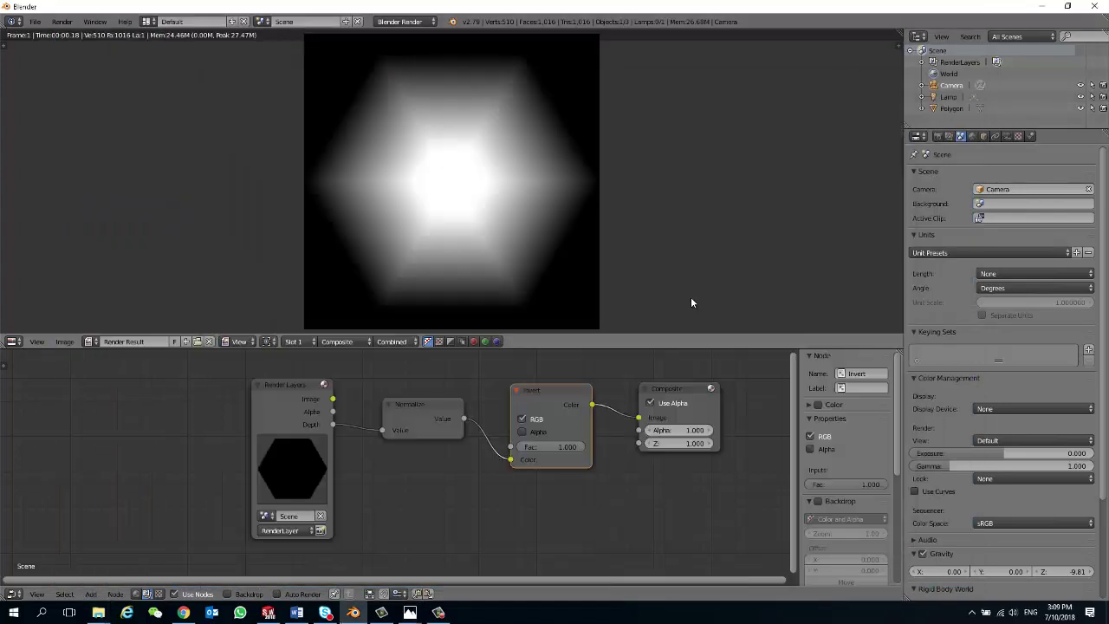